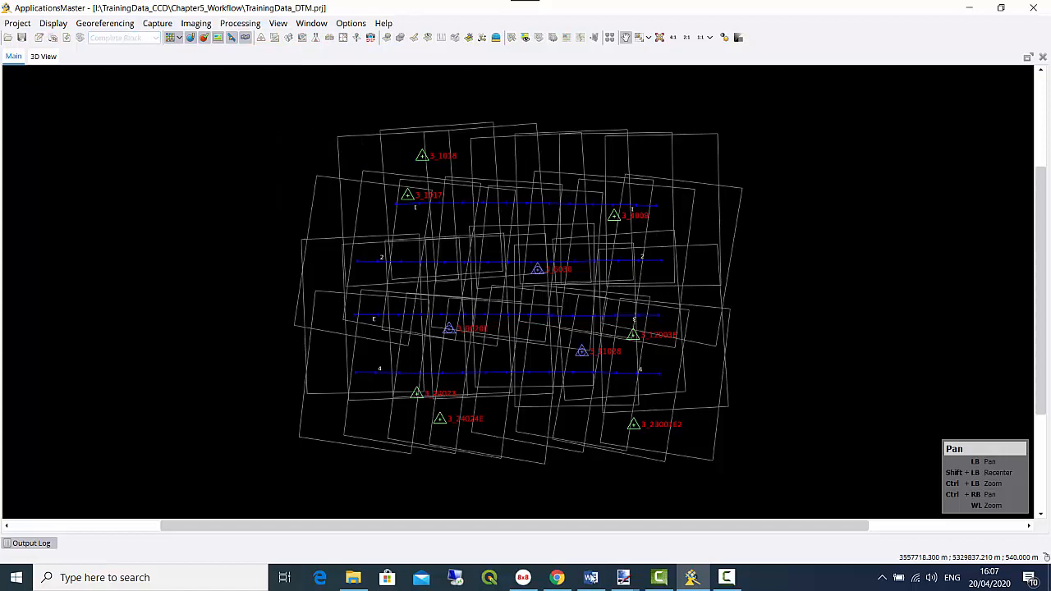
# Switch to Word and read section 5.5, Data Visualization & Editing, on loading a point cloud in the reference manual
pyautogui.hotkey('alt', 'Tab')
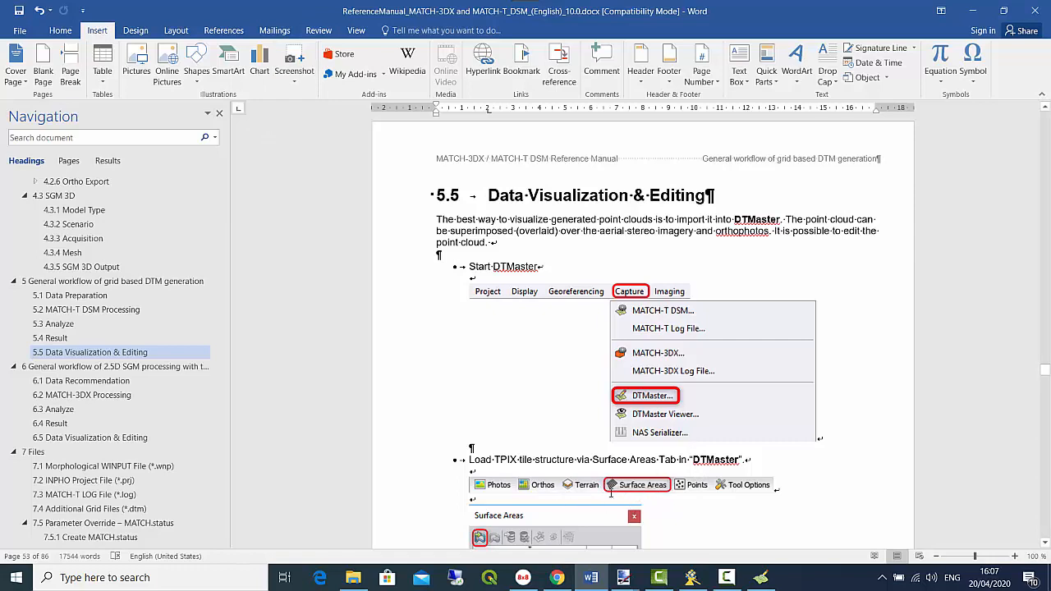
pyautogui.scroll(-2, 624, 489)
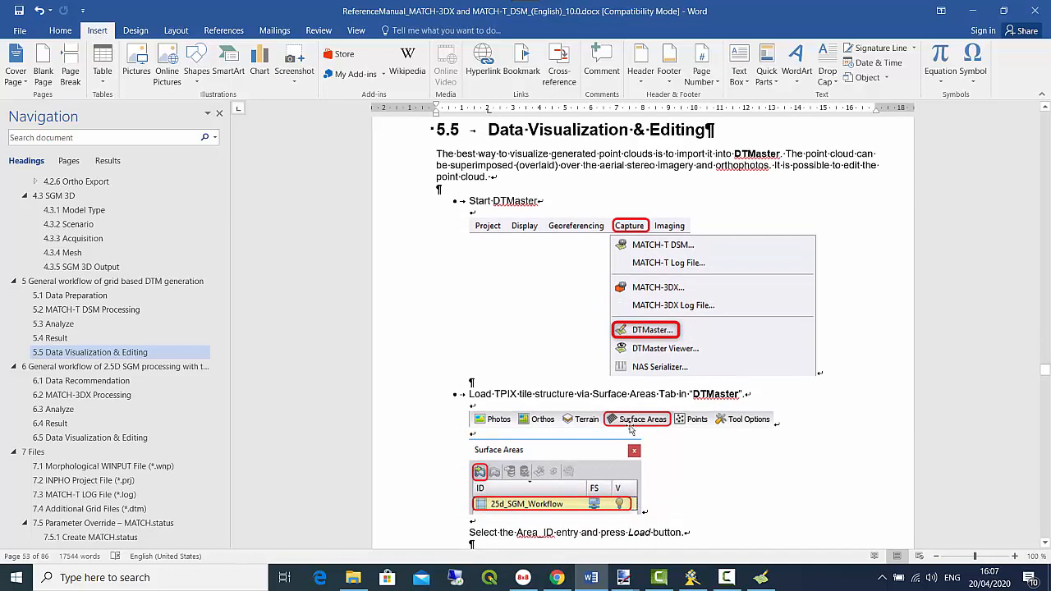
pyautogui.scroll(-1, 630, 428)
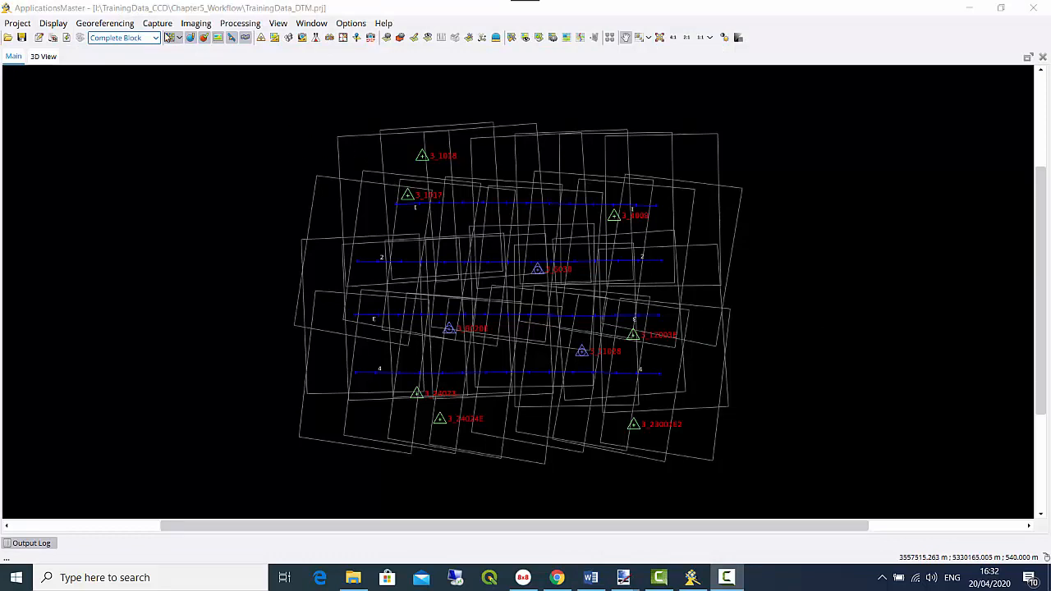
# Return to ApplicationsMaster and start DTMaster for the TrainingData_DTM project
pyautogui.click(148, 10)
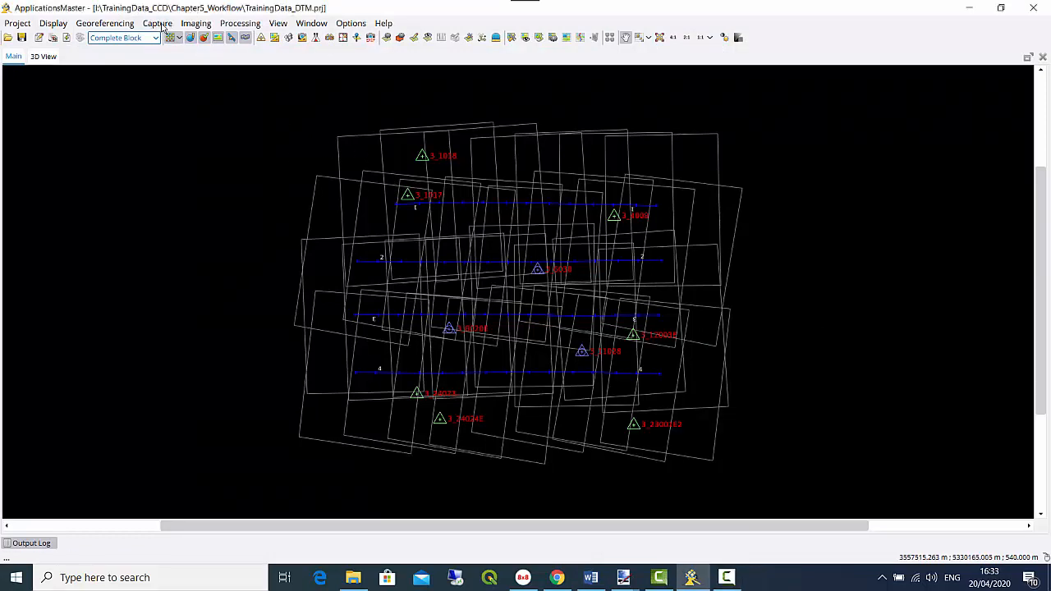
pyautogui.click(163, 25)
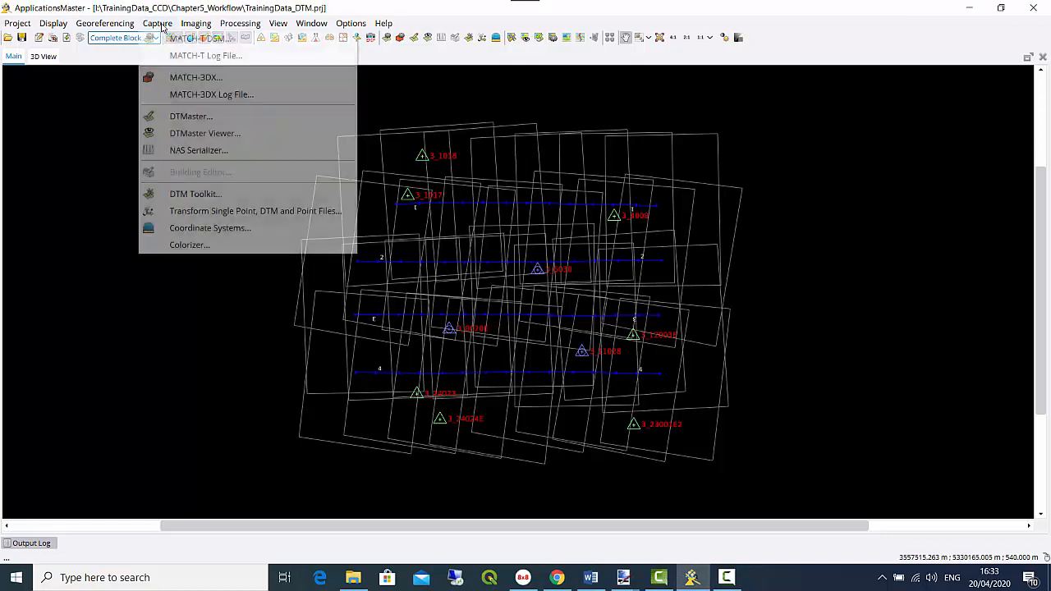
pyautogui.click(189, 118)
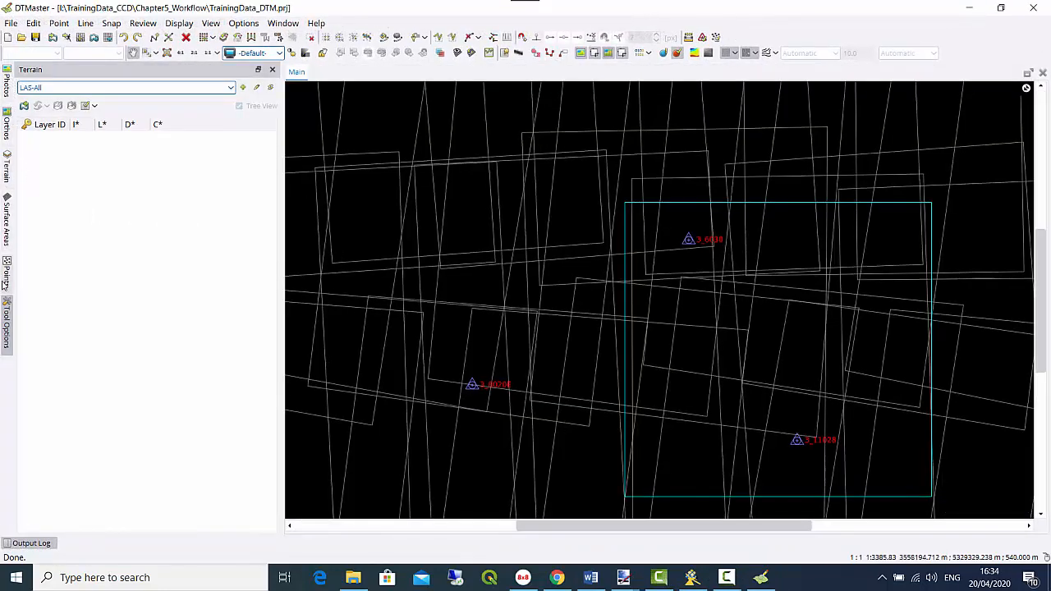
# Load the surface area DTM_Area_0 from the project's surface areas
pyautogui.click(6, 220)
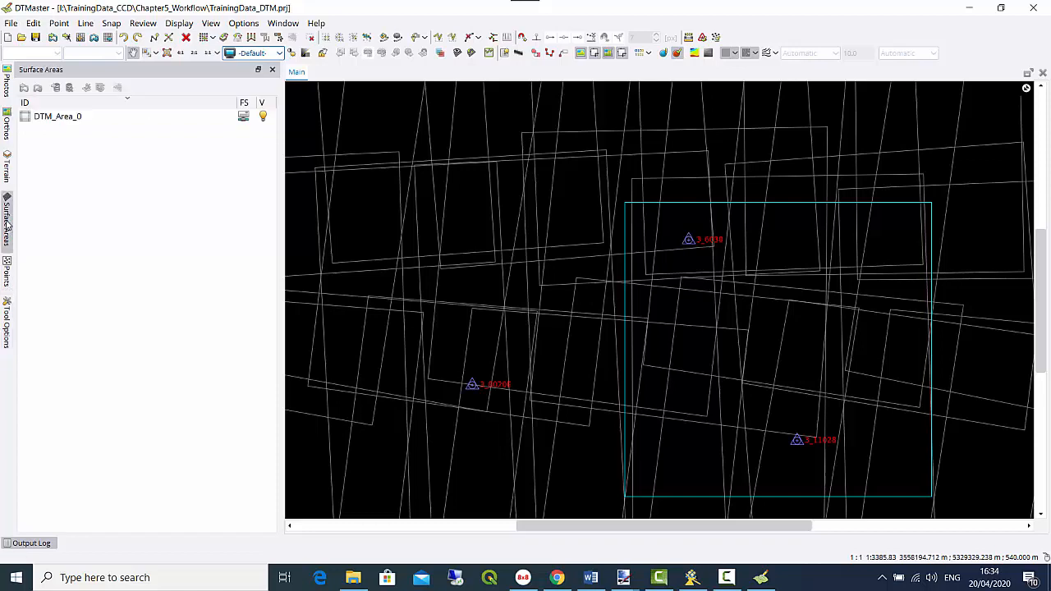
pyautogui.click(59, 119)
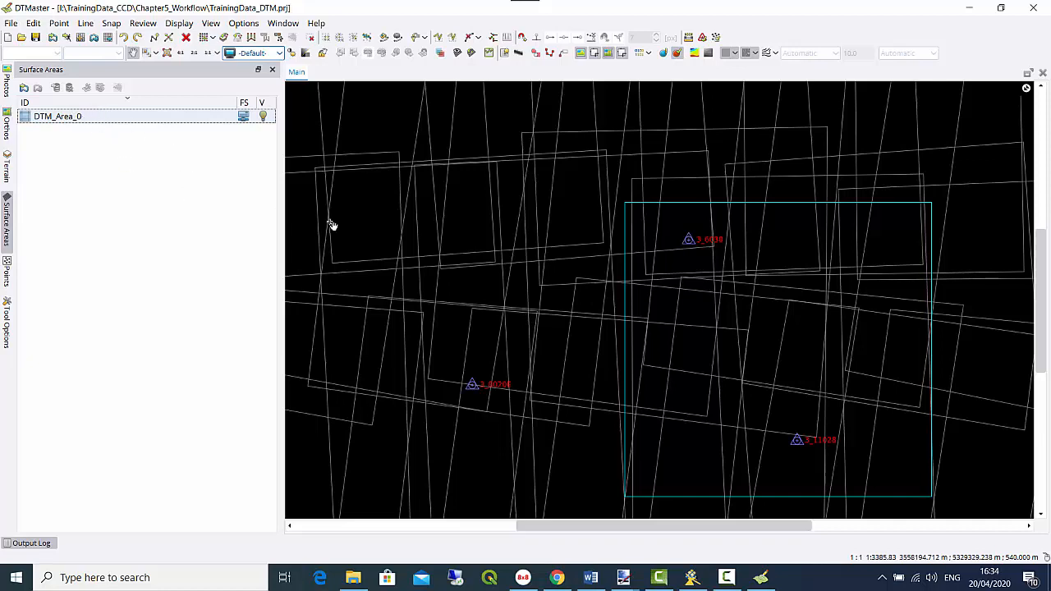
pyautogui.scroll(-5, 496, 279)
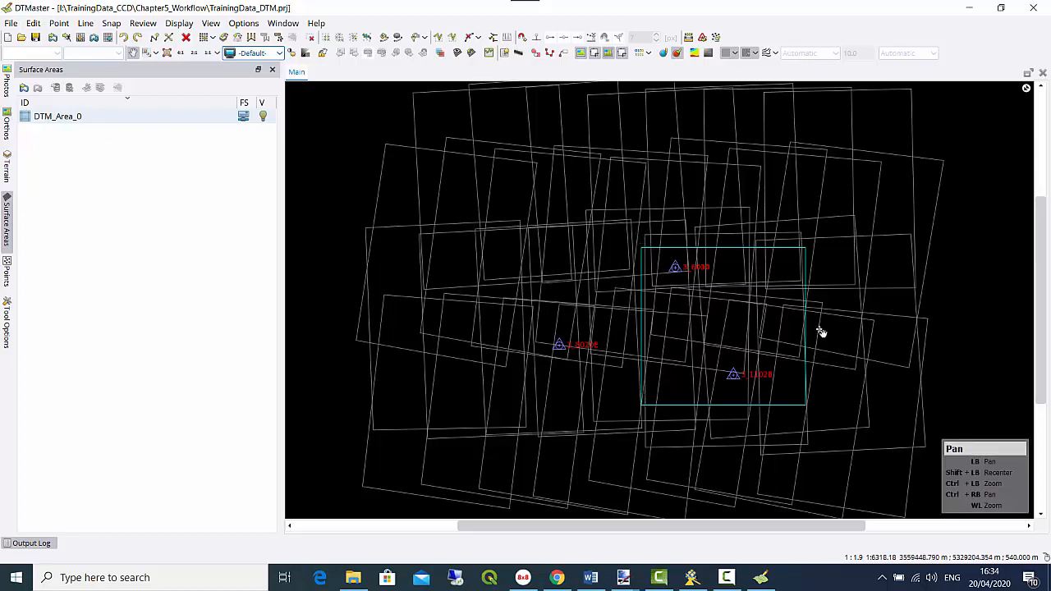
pyautogui.scroll(-2, 774, 289)
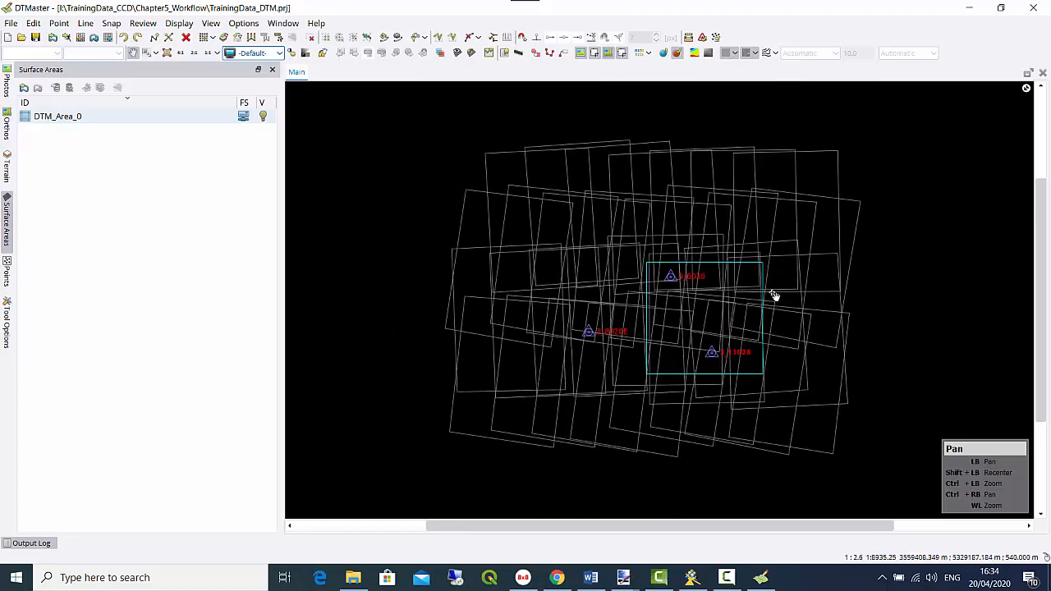
pyautogui.scroll(-1, 653, 321)
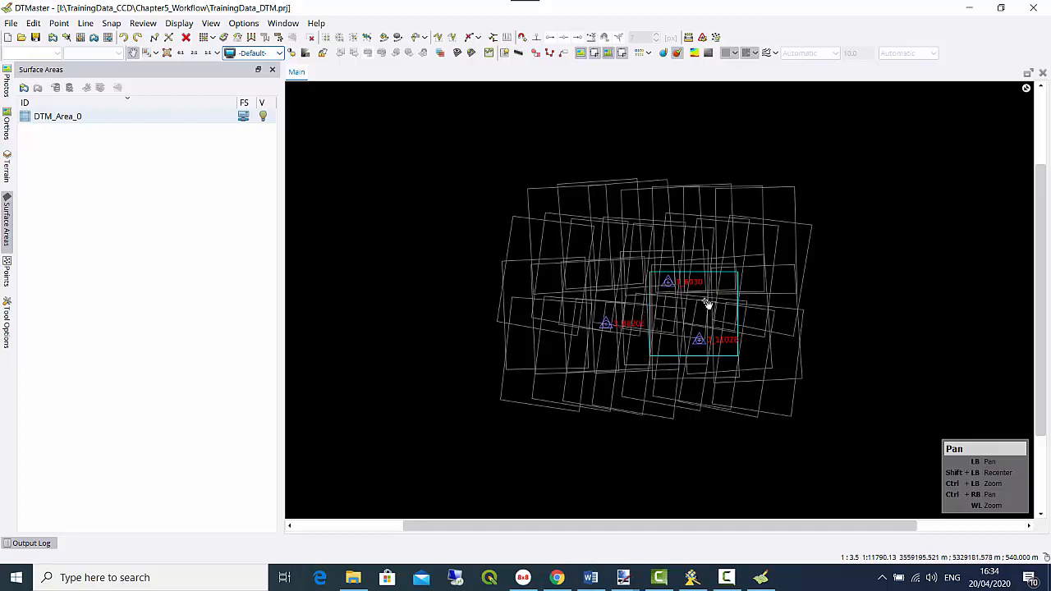
pyautogui.scroll(-1, 673, 318)
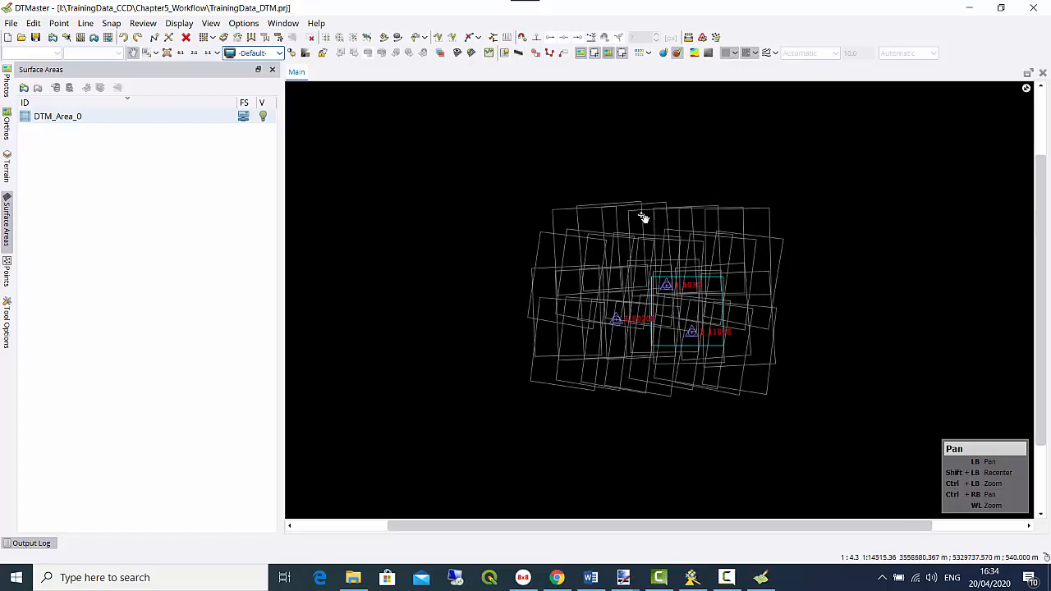
pyautogui.scroll(-1, 853, 182)
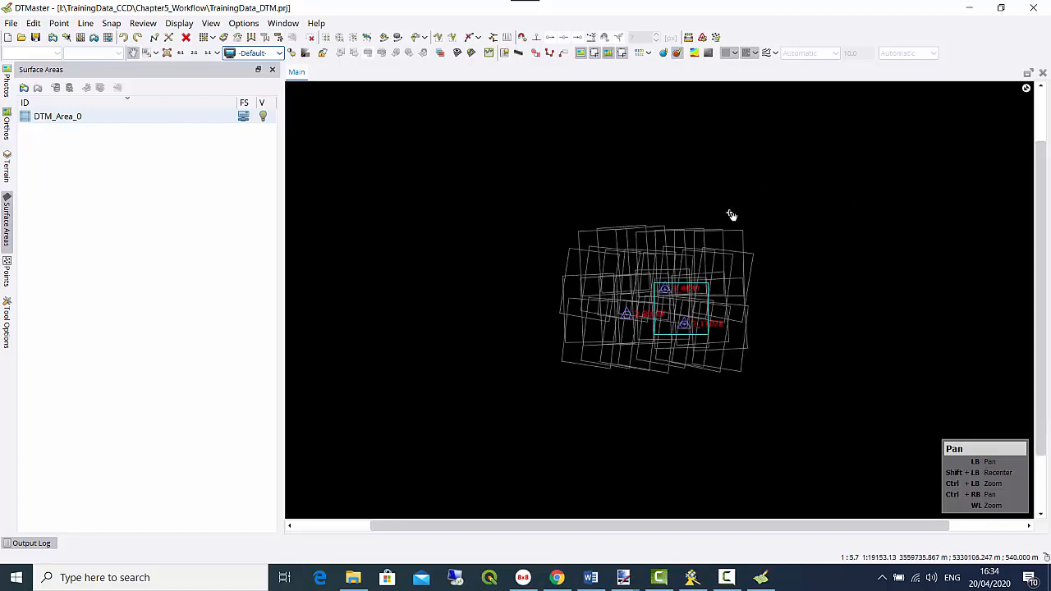
pyautogui.scroll(2, 715, 244)
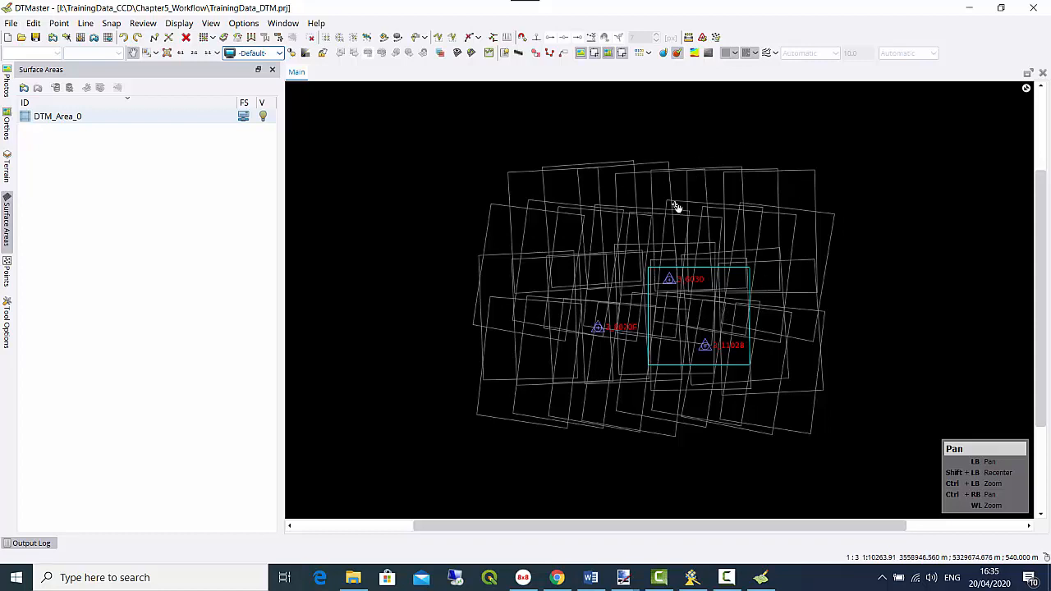
pyautogui.click(48, 120)
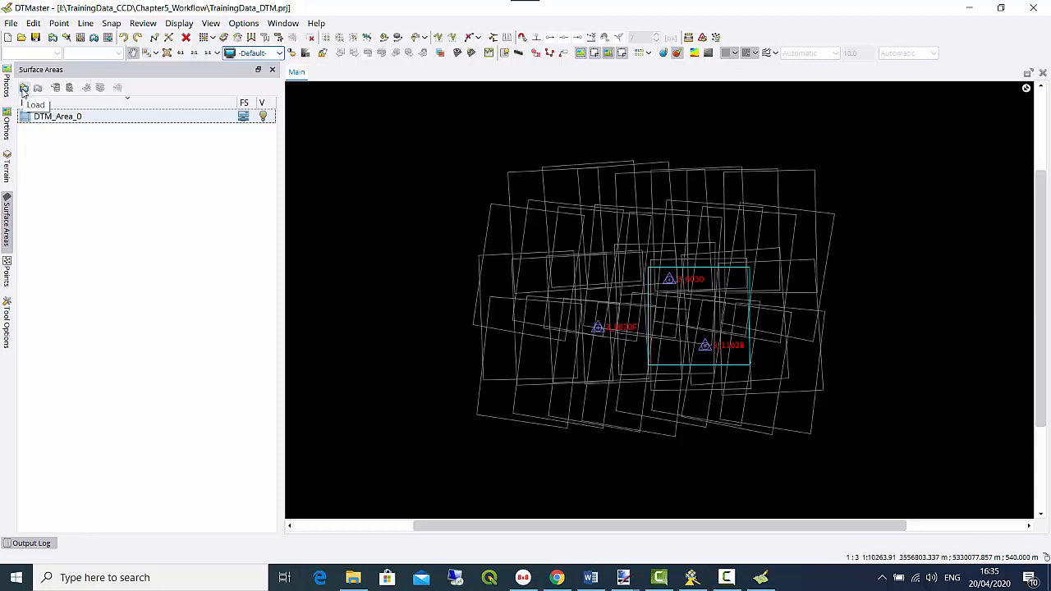
pyautogui.click(23, 88)
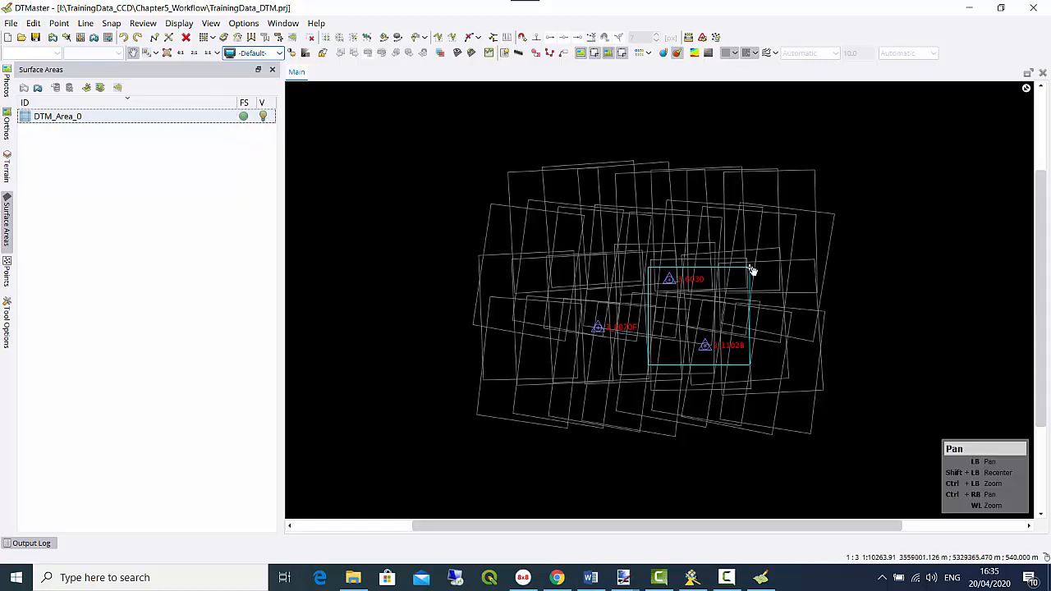
# Toggle the visibility of DTM_Area_0 off and back on to check its extent within the image block
pyautogui.click(263, 116)
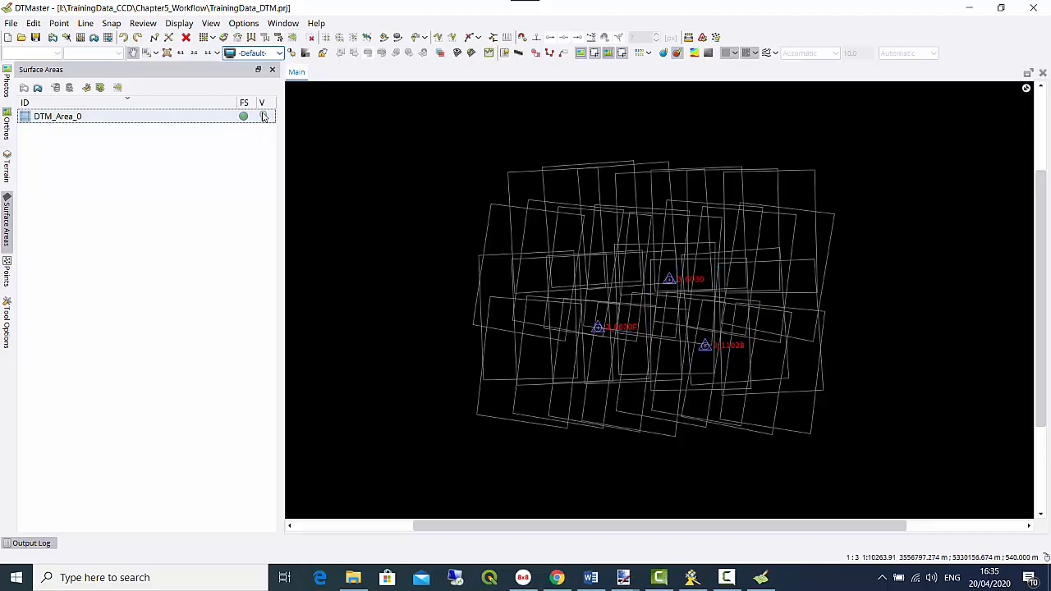
pyautogui.click(263, 116)
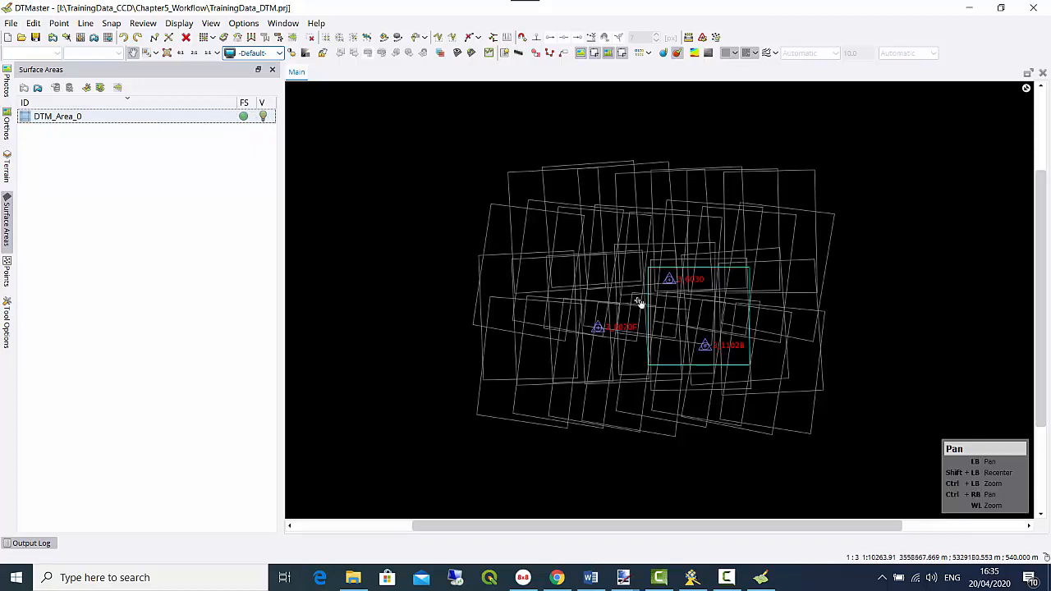
pyautogui.scroll(2, 733, 343)
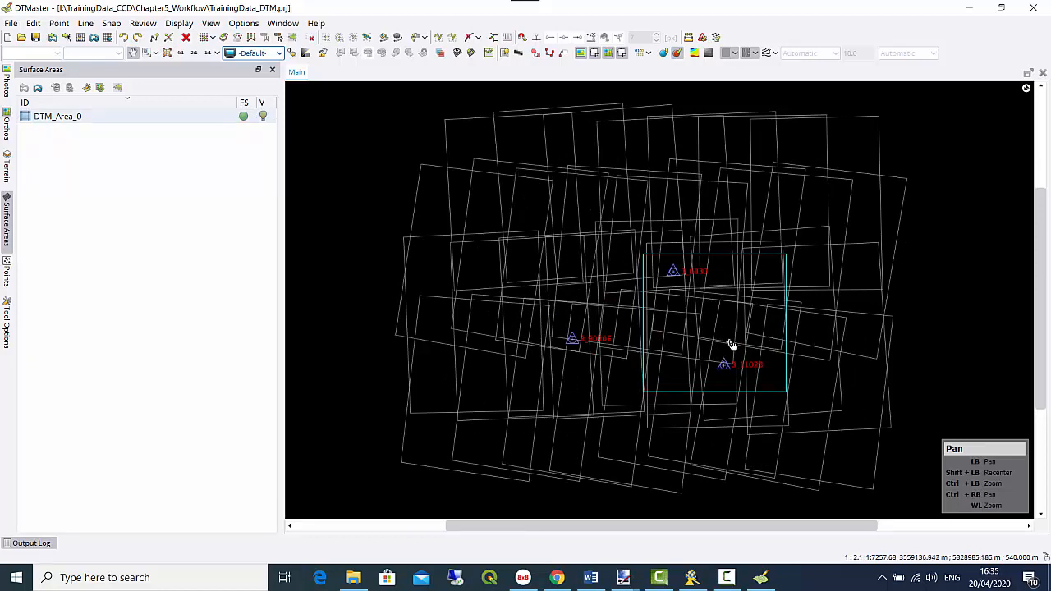
pyautogui.scroll(-5, 731, 345)
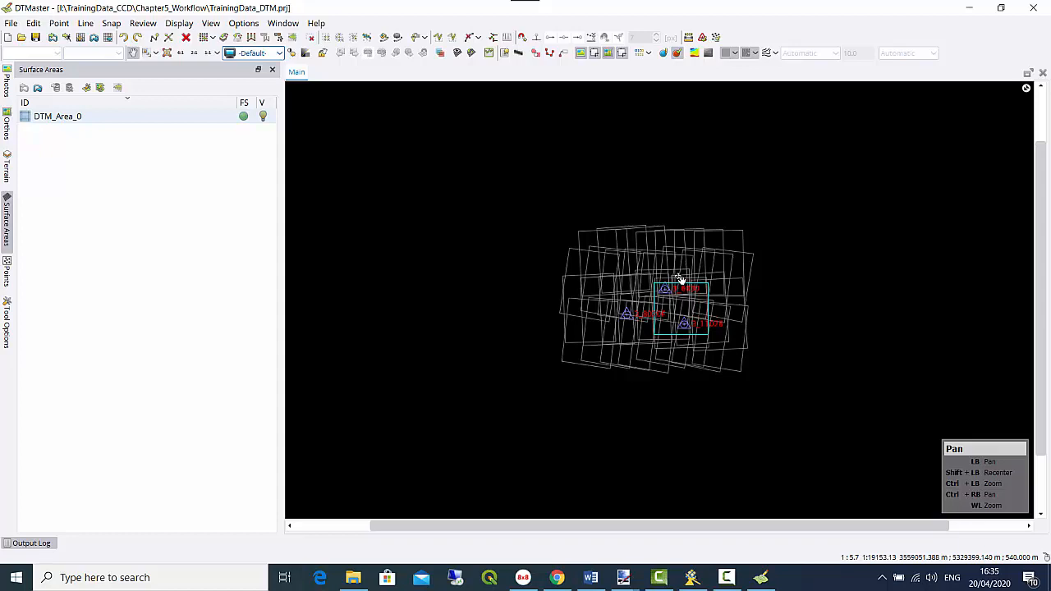
pyautogui.scroll(3, 698, 284)
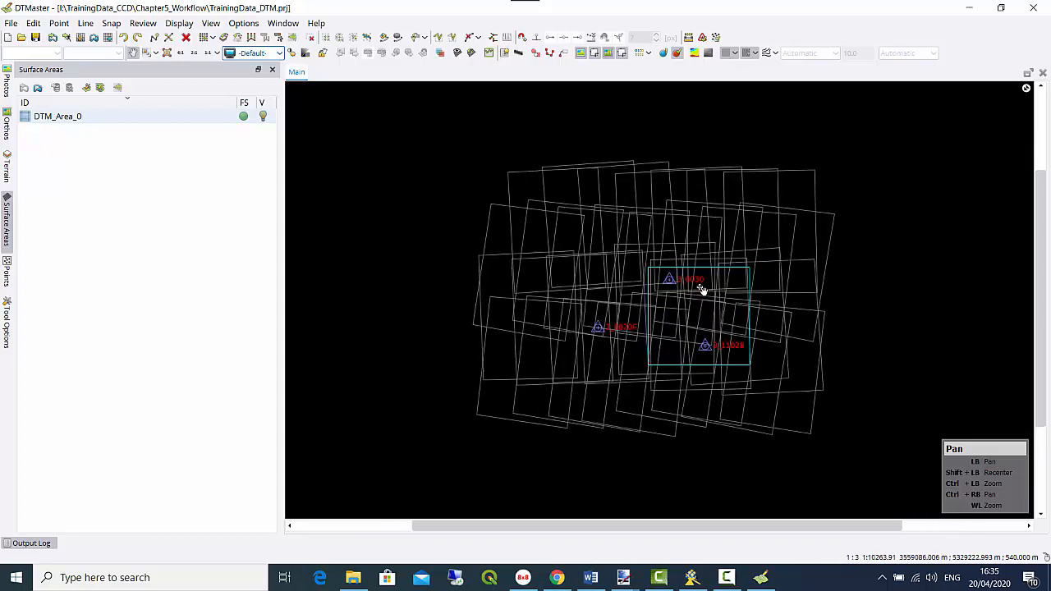
pyautogui.scroll(1, 664, 300)
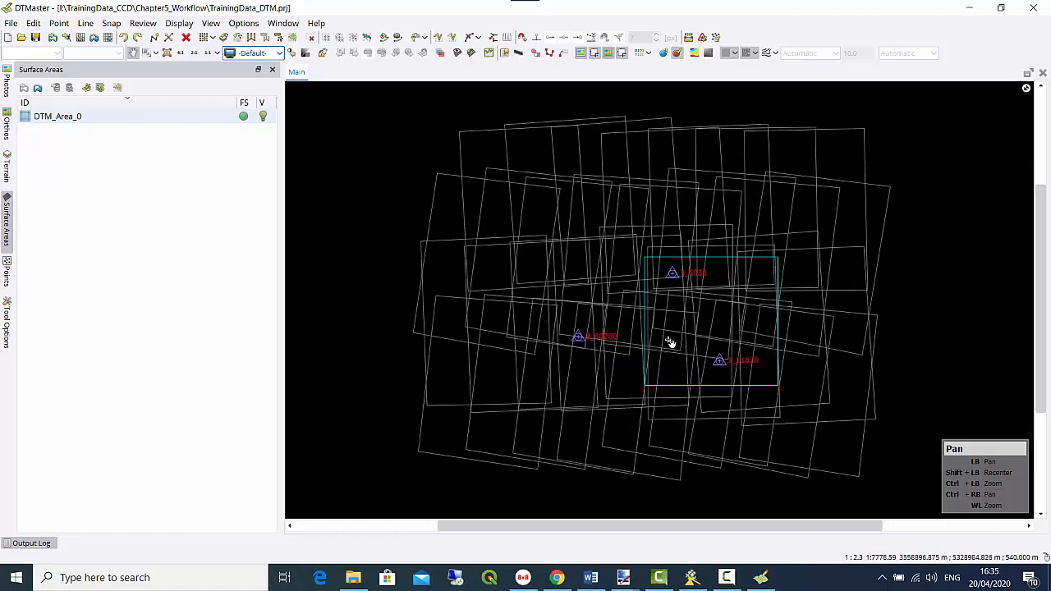
# Load the TPIX point cloud tiles by drawing a selection rectangle inside the DTM_Area_0 outline
pyautogui.click(117, 88)
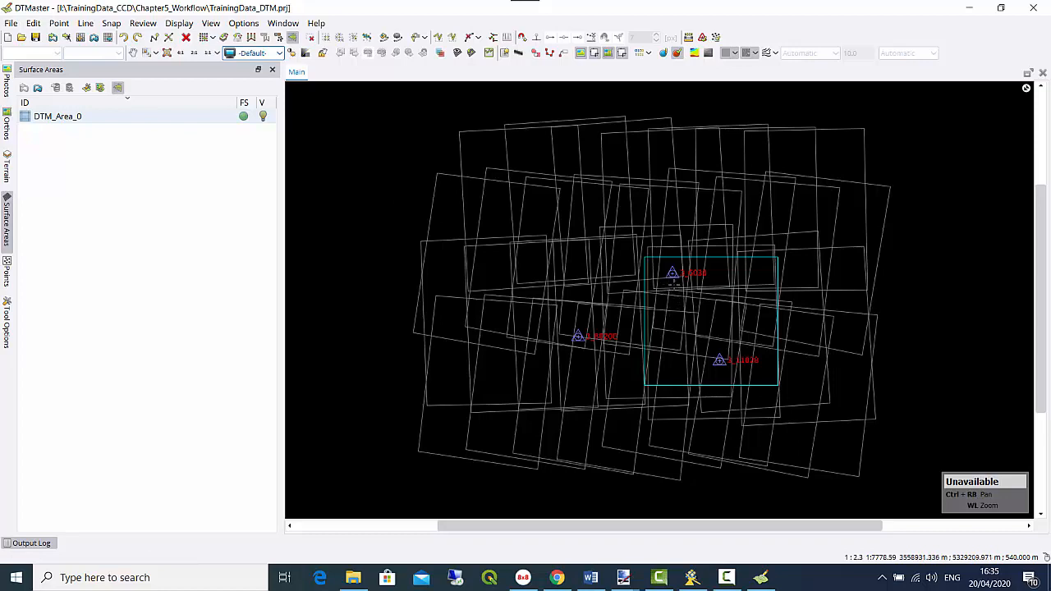
pyautogui.moveTo(673, 284); pyautogui.dragTo(744, 344)
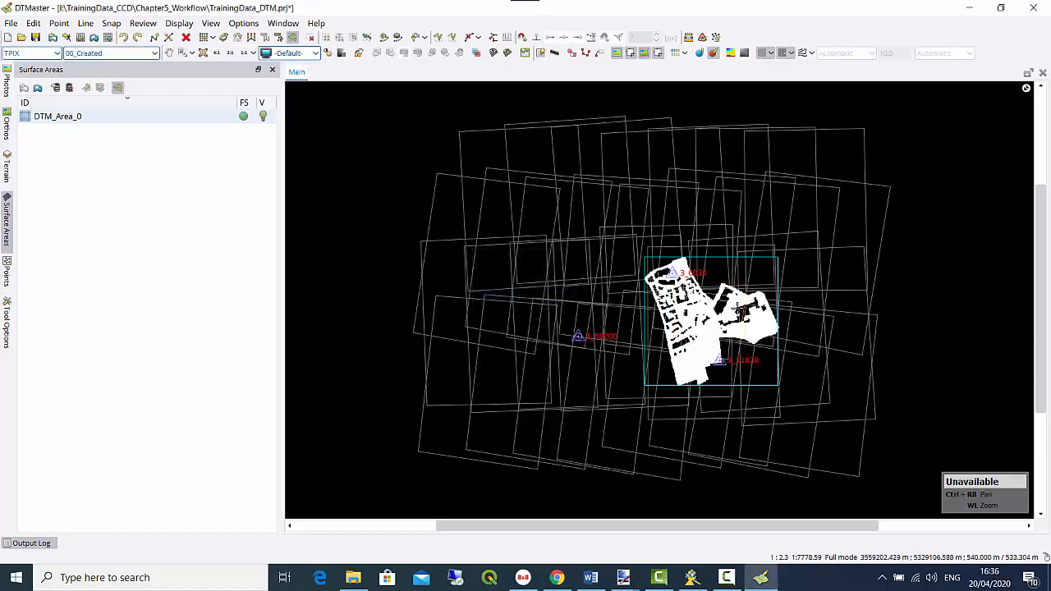
pyautogui.scroll(1, 702, 320)
pyautogui.scroll(2, 698, 318)
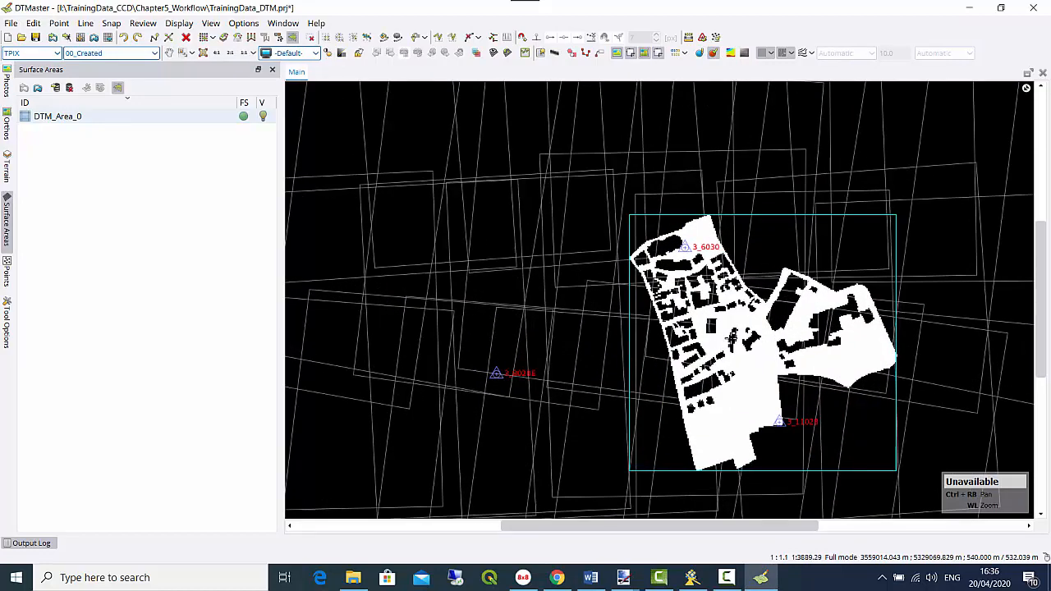
# Switch to Word and read the manual's instructions on tile selection, point cloud correction and raster export
pyautogui.hotkey('alt', 'Tab')
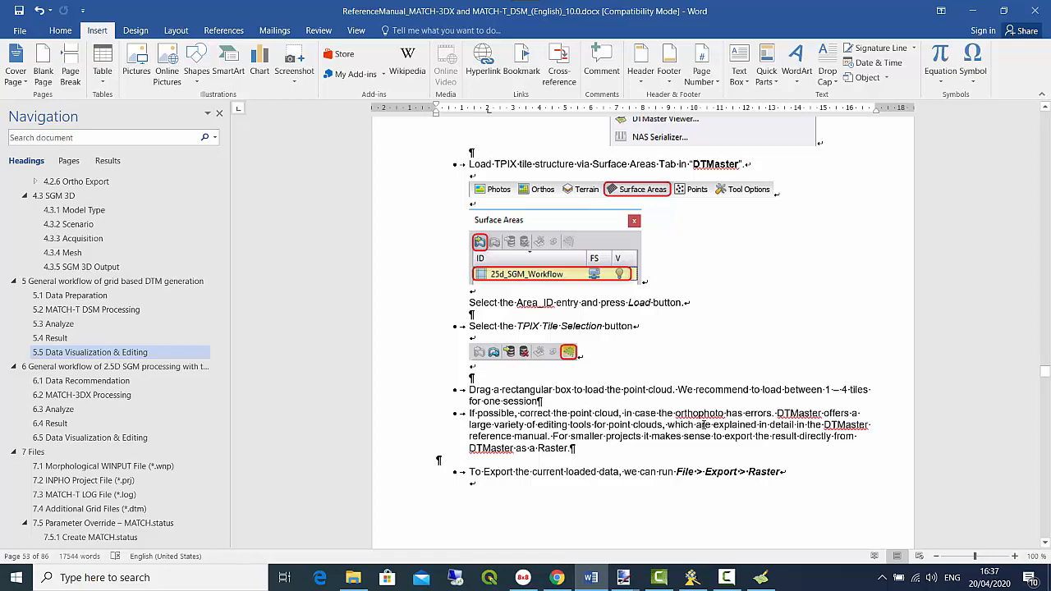
pyautogui.scroll(-5, 674, 423)
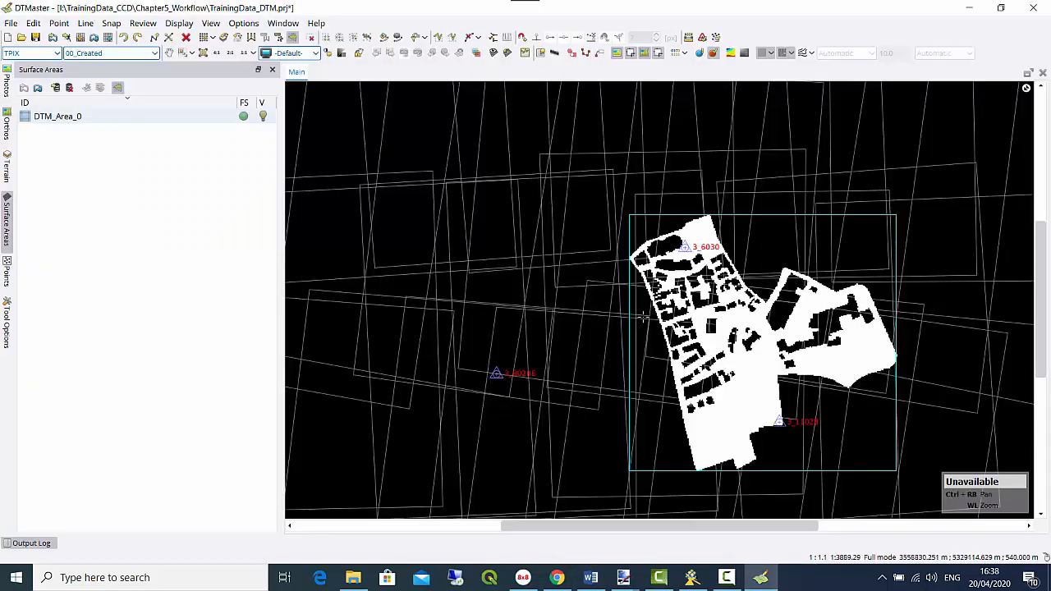
# Back in DTMaster, create a Profile View box over the northwestern built-up part of the loaded point cloud
pyautogui.scroll(4, 715, 325)
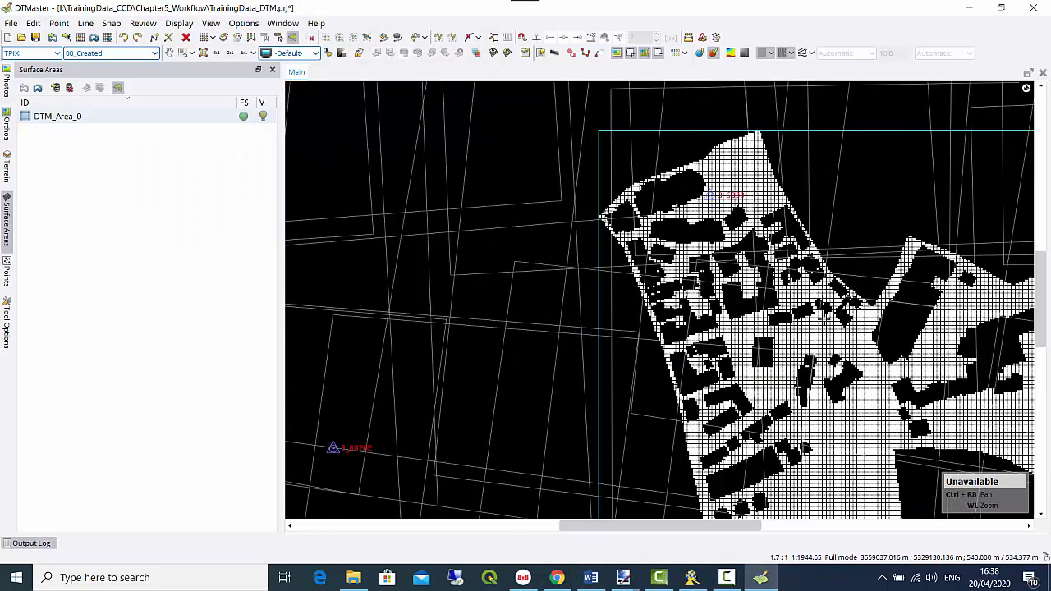
pyautogui.scroll(3, 821, 320)
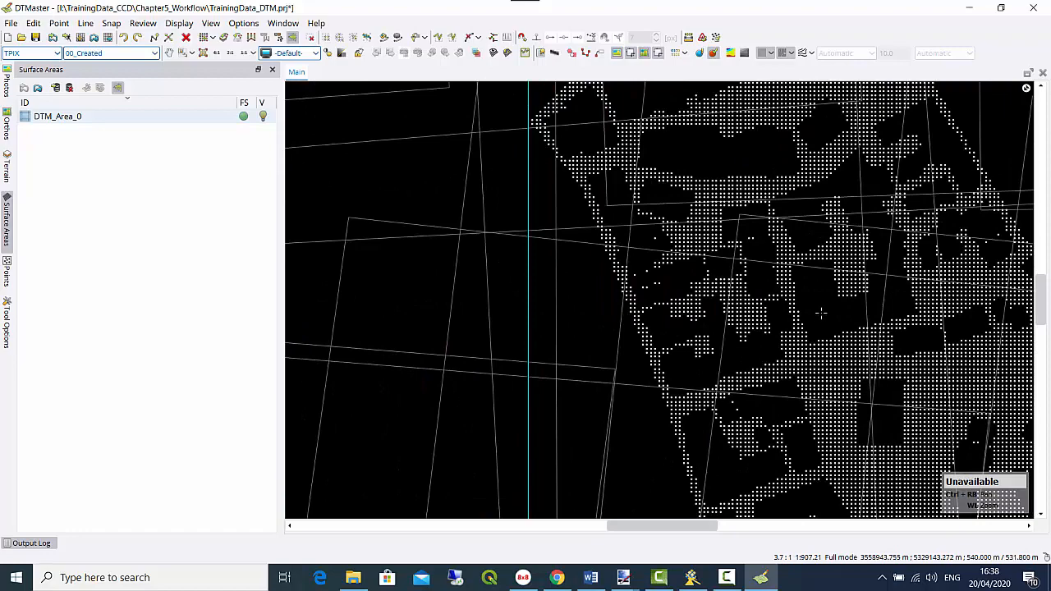
pyautogui.moveTo(822, 312); pyautogui.dragTo(624, 316, button='middle')
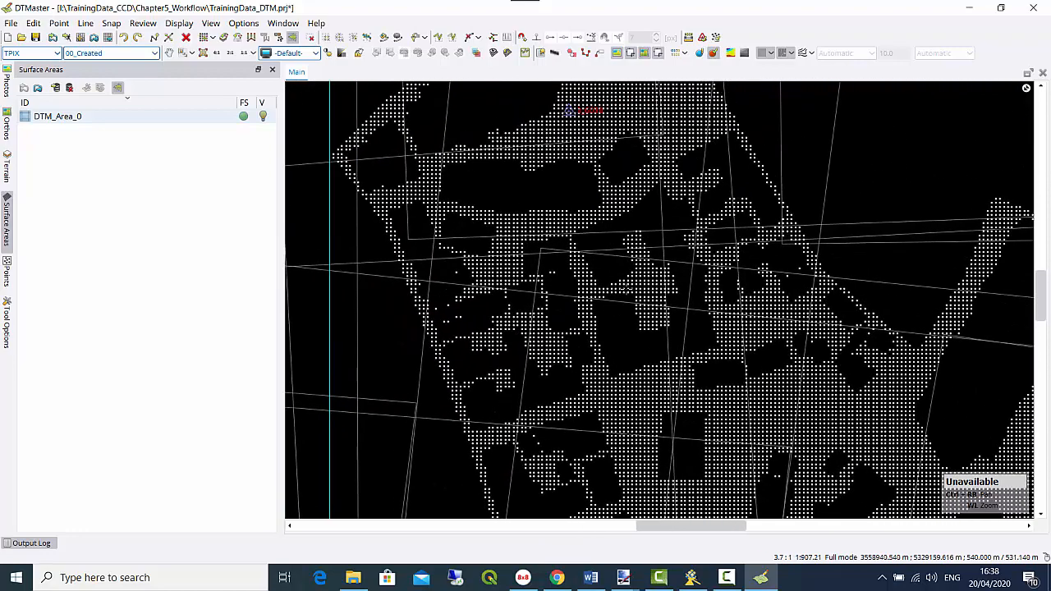
pyautogui.scroll(1, 648, 280)
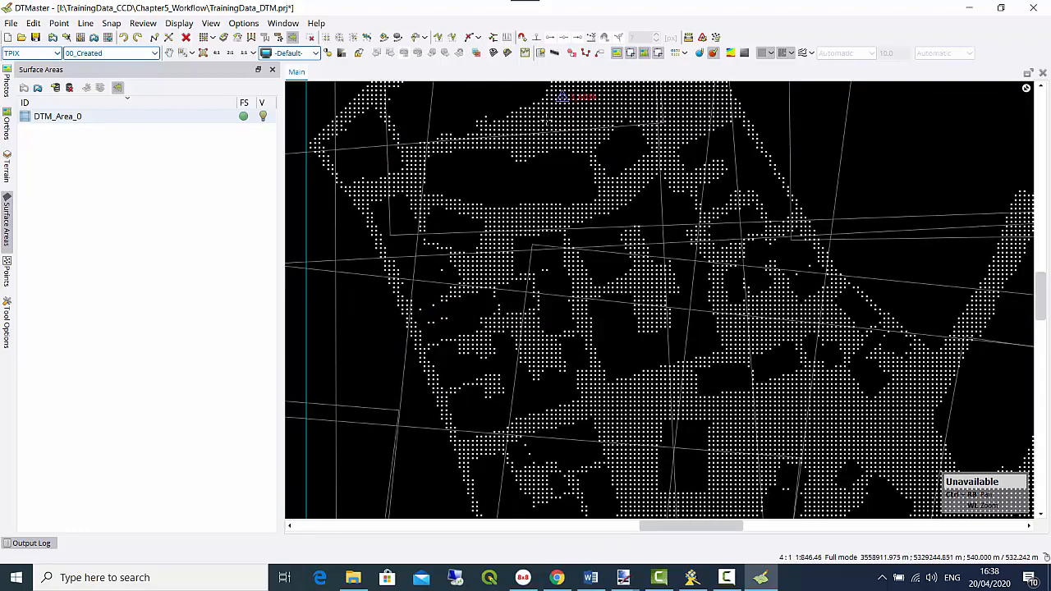
pyautogui.click(525, 53)
pyautogui.scroll(-1, 526, 164)
pyautogui.click(497, 461)
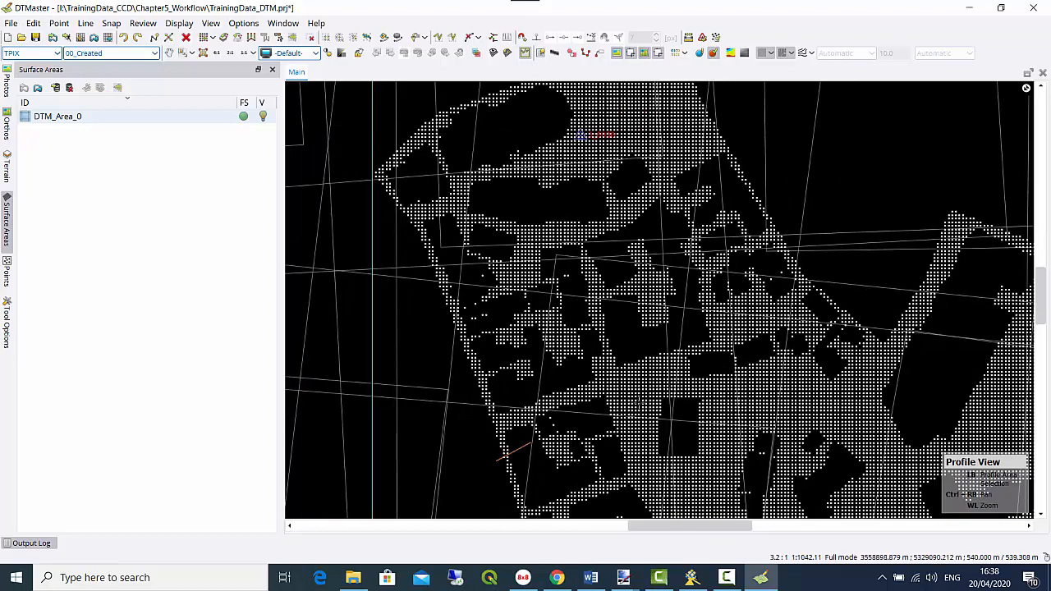
pyautogui.click(839, 327)
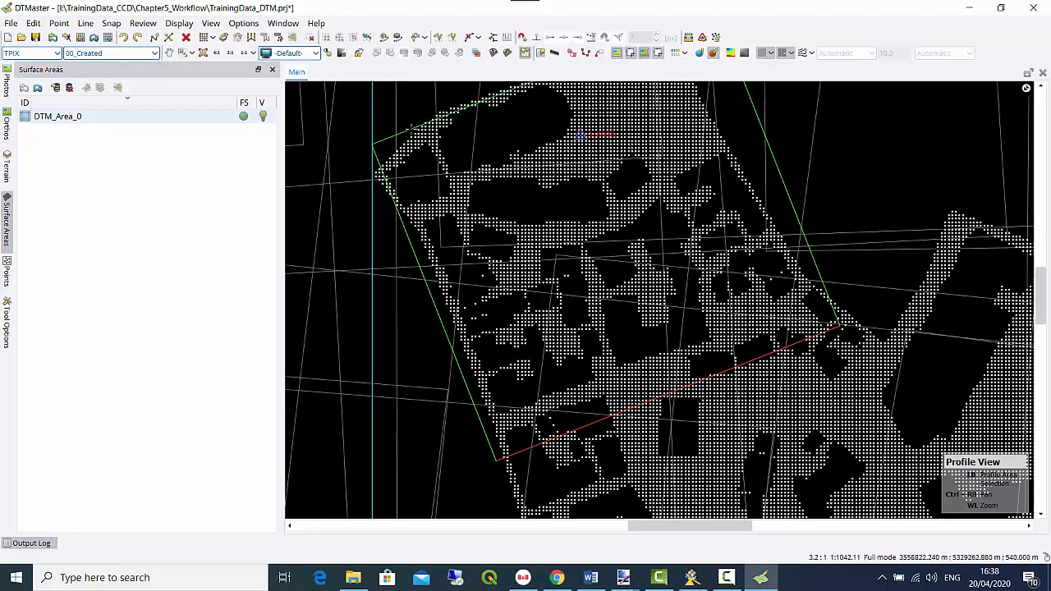
pyautogui.click(427, 131)
# Set the profile view's vertical exaggeration to 1.0 and rotate the point cloud box into an oblique 3D view
pyautogui.click(944, 53)
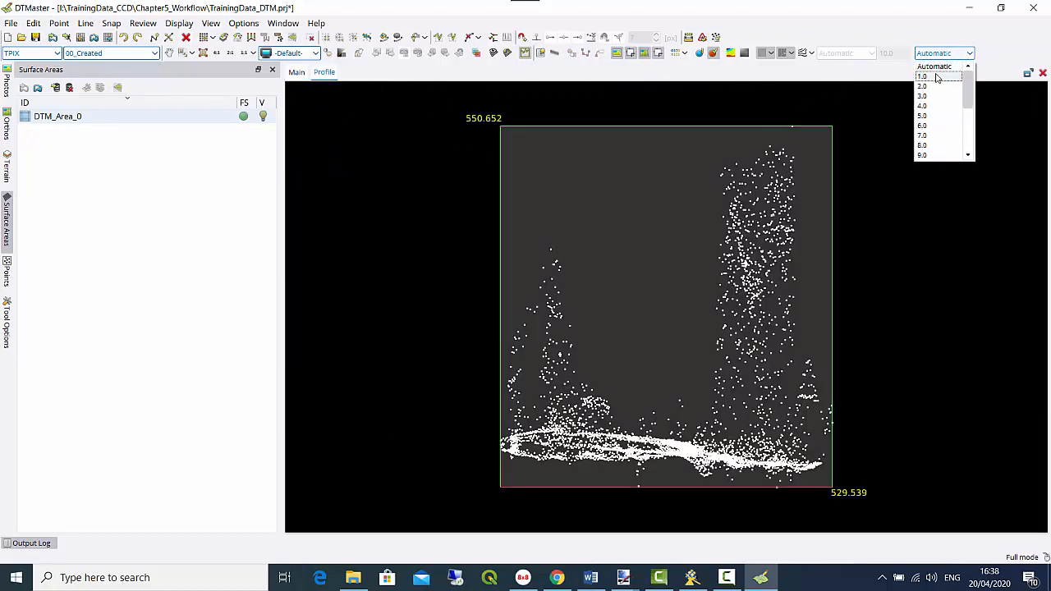
pyautogui.click(936, 76)
pyautogui.moveTo(746, 196); pyautogui.dragTo(654, 312, button='right')
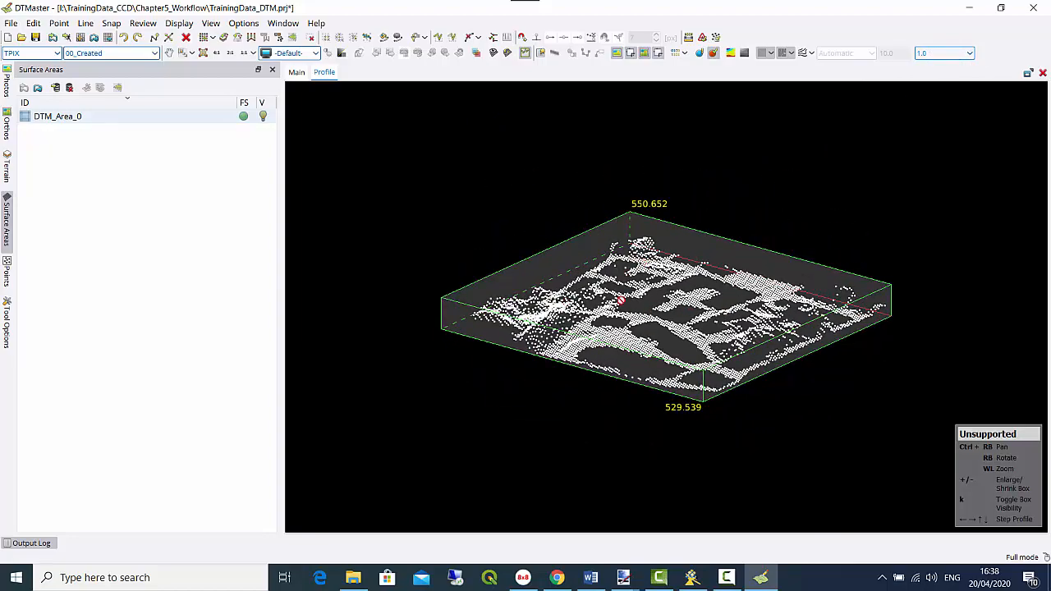
# Rotate the profile box to examine the point cloud from several oblique angles, and close the profile view
pyautogui.moveTo(722, 305); pyautogui.dragTo(586, 357, button='right')
pyautogui.moveTo(660, 300); pyautogui.dragTo(533, 272, button='right')
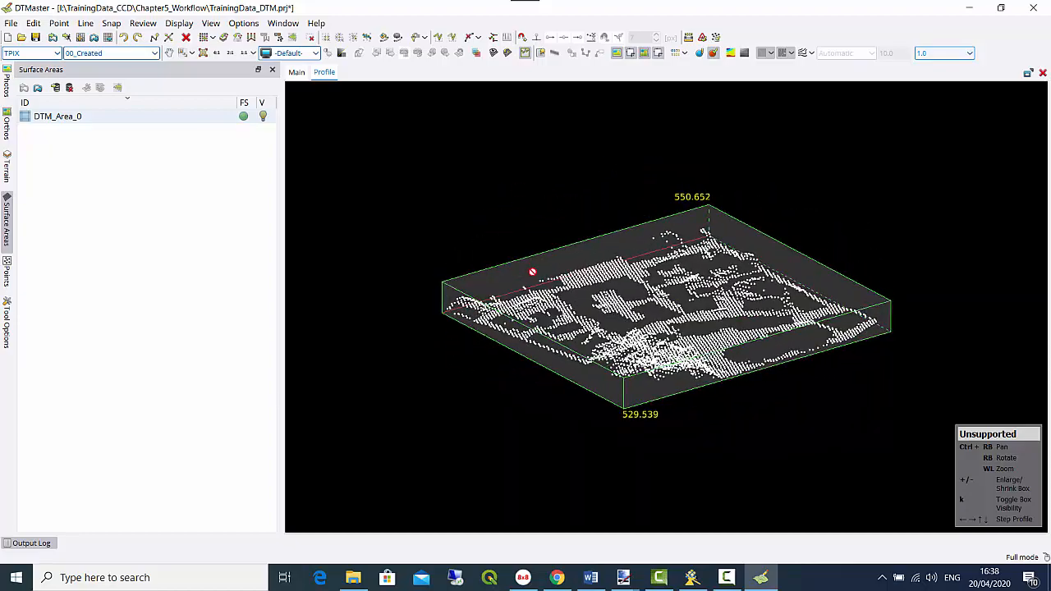
pyautogui.moveTo(684, 289); pyautogui.dragTo(660, 342, button='right')
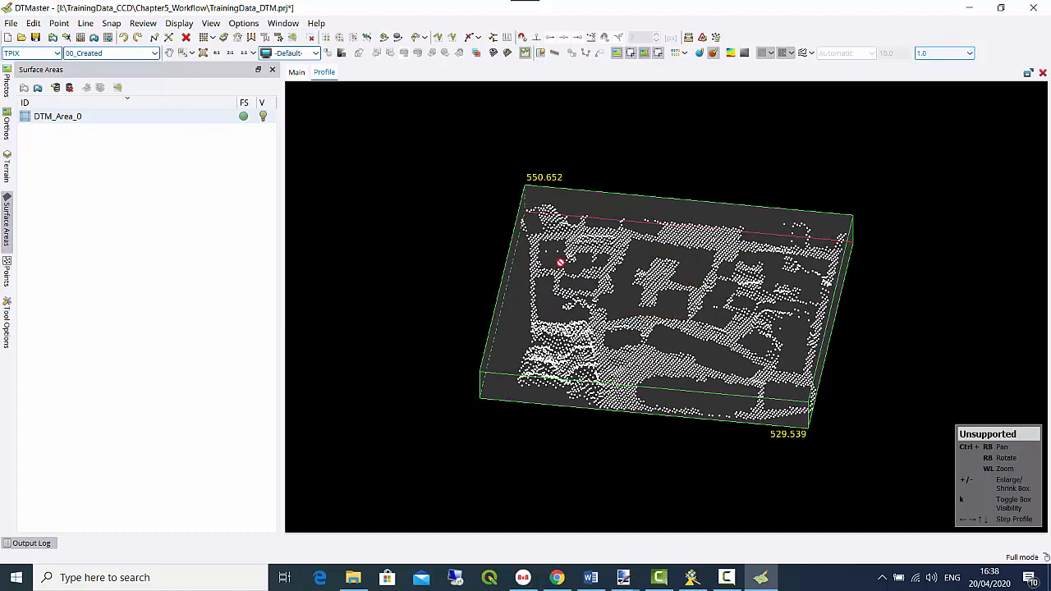
pyautogui.moveTo(708, 344); pyautogui.dragTo(661, 296, button='right')
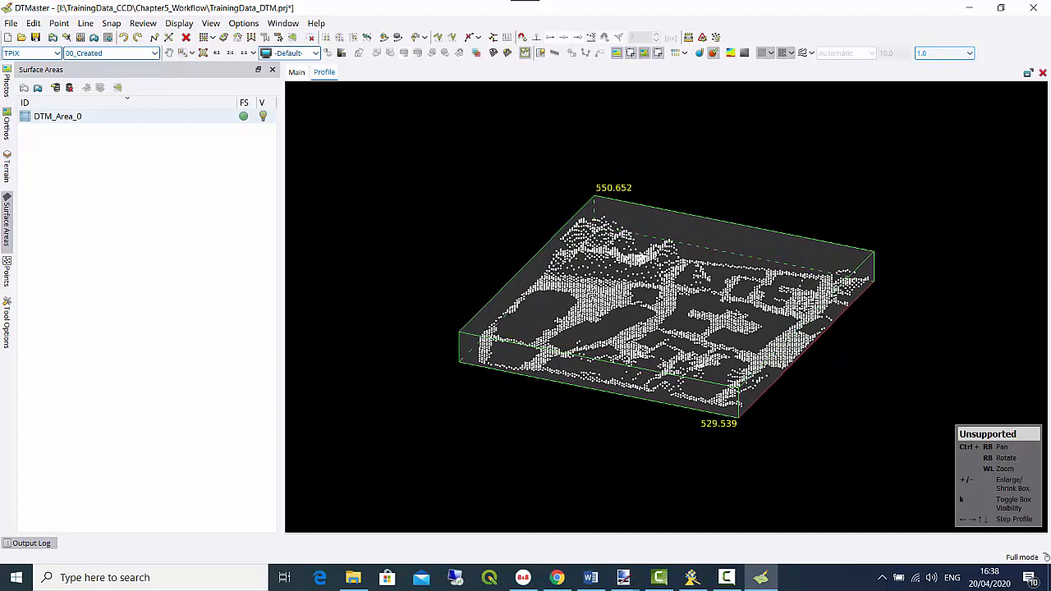
pyautogui.click(1042, 74)
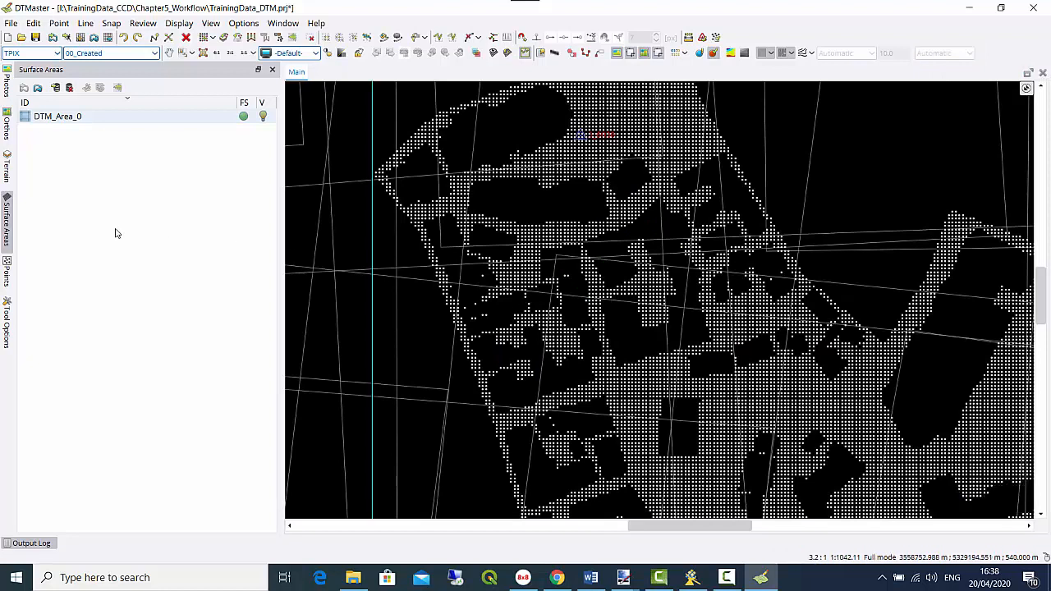
# Show the NrPL column in the terrain layer list and widen the list until the column is fully readable
pyautogui.click(6, 171)
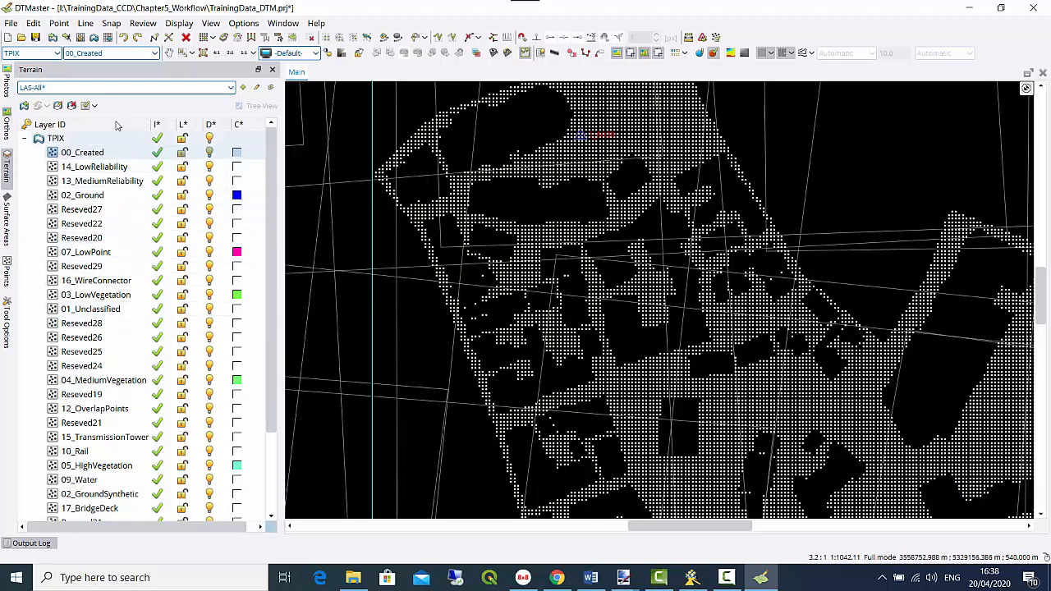
pyautogui.click(93, 106)
pyautogui.click(106, 210)
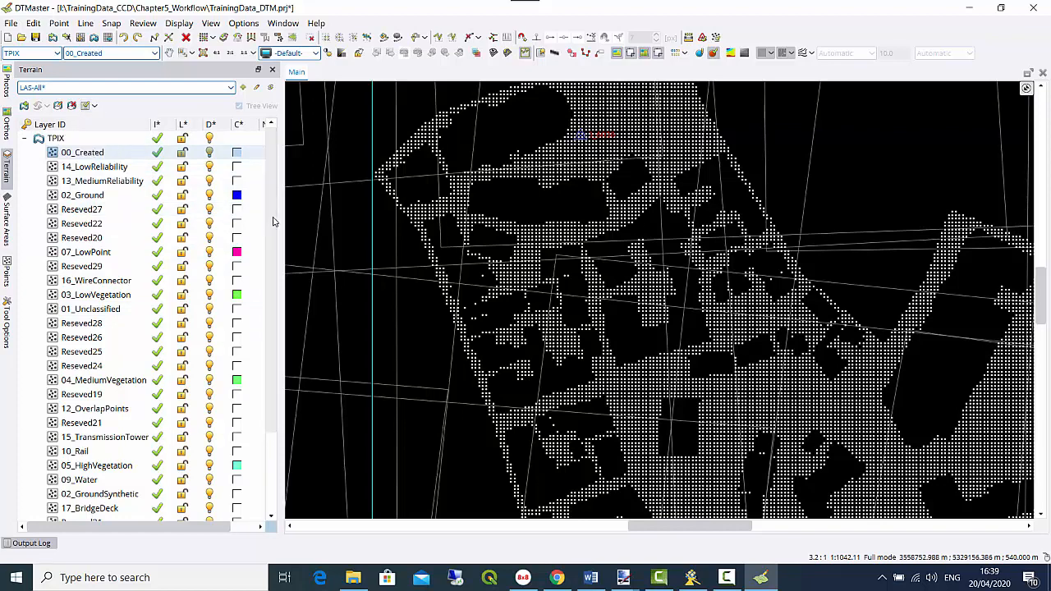
pyautogui.moveTo(281, 218); pyautogui.dragTo(379, 218)
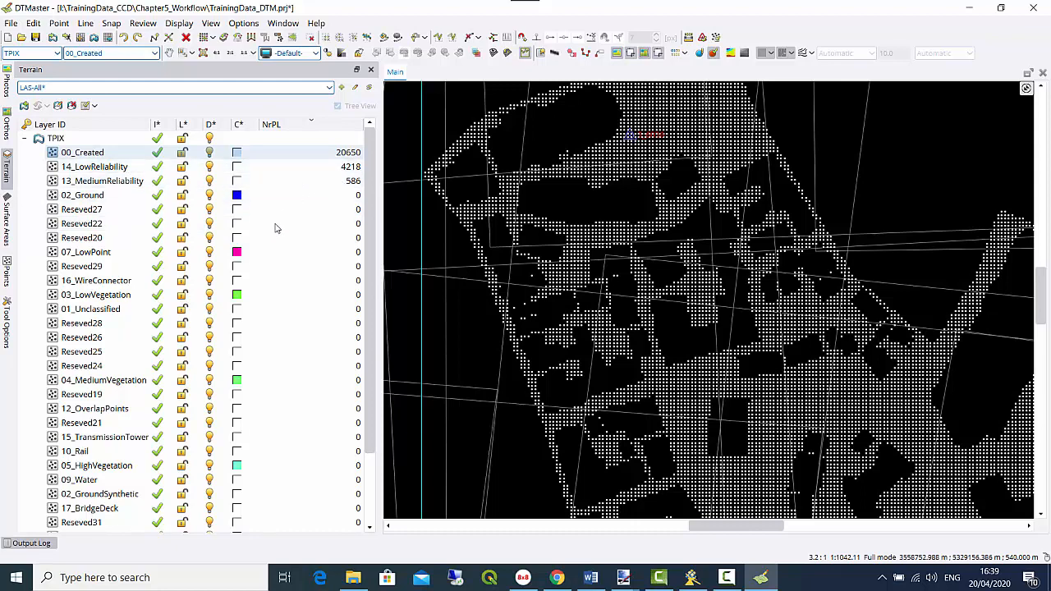
# Make the 02_GroundSynthetic layer of TPIX the active layer and set its display colour to yellow
pyautogui.rightClick(117, 496)
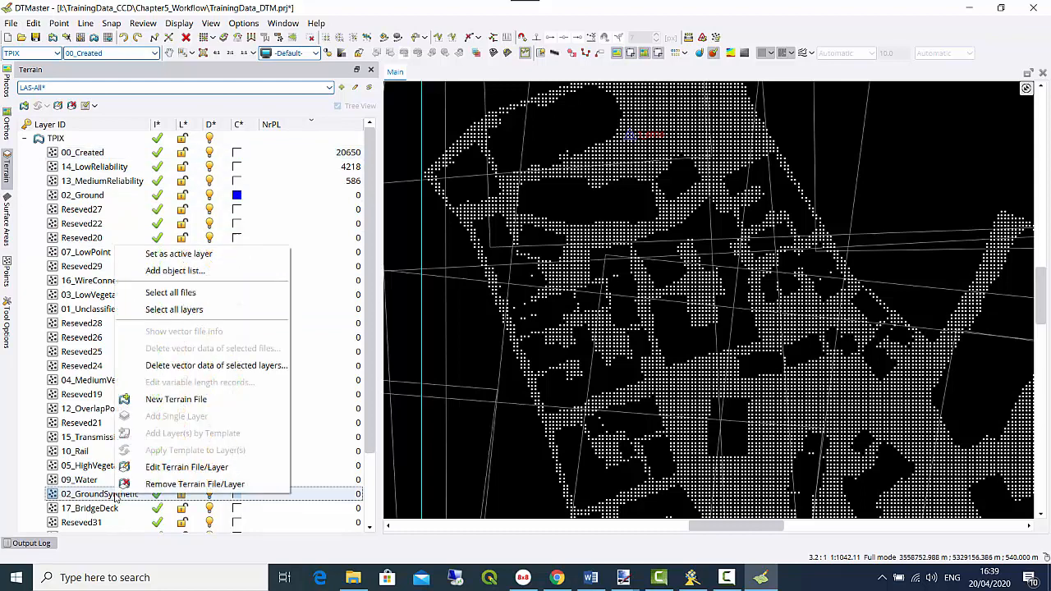
pyautogui.click(164, 257)
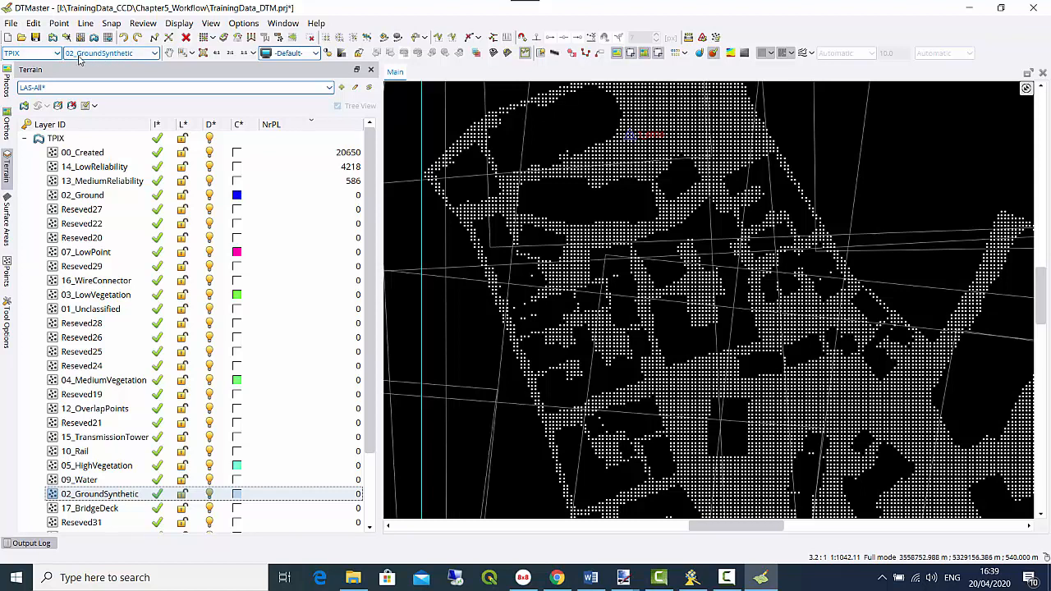
pyautogui.click(239, 496)
pyautogui.click(252, 495)
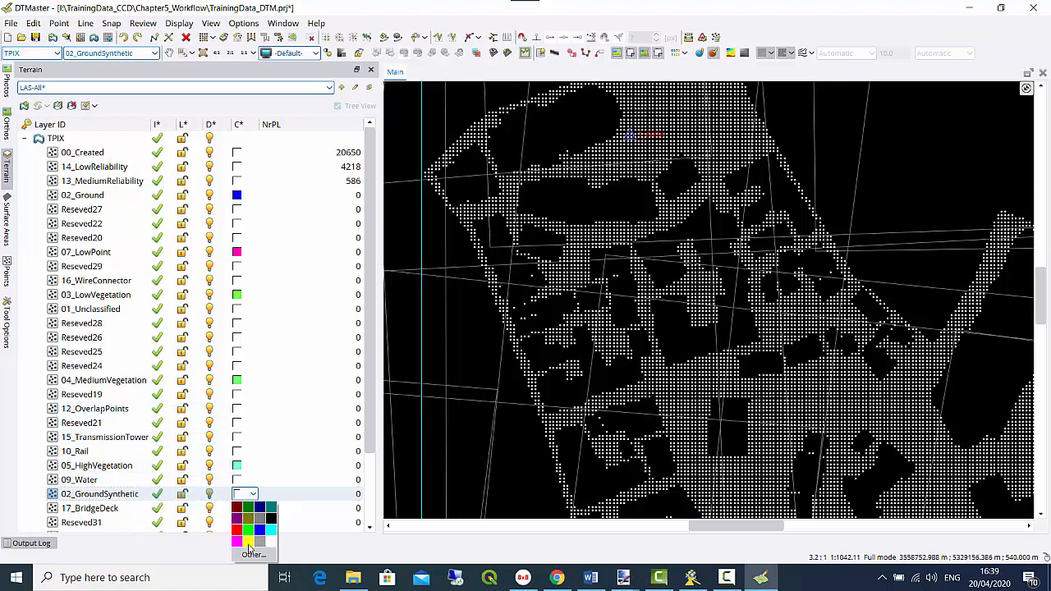
pyautogui.click(248, 543)
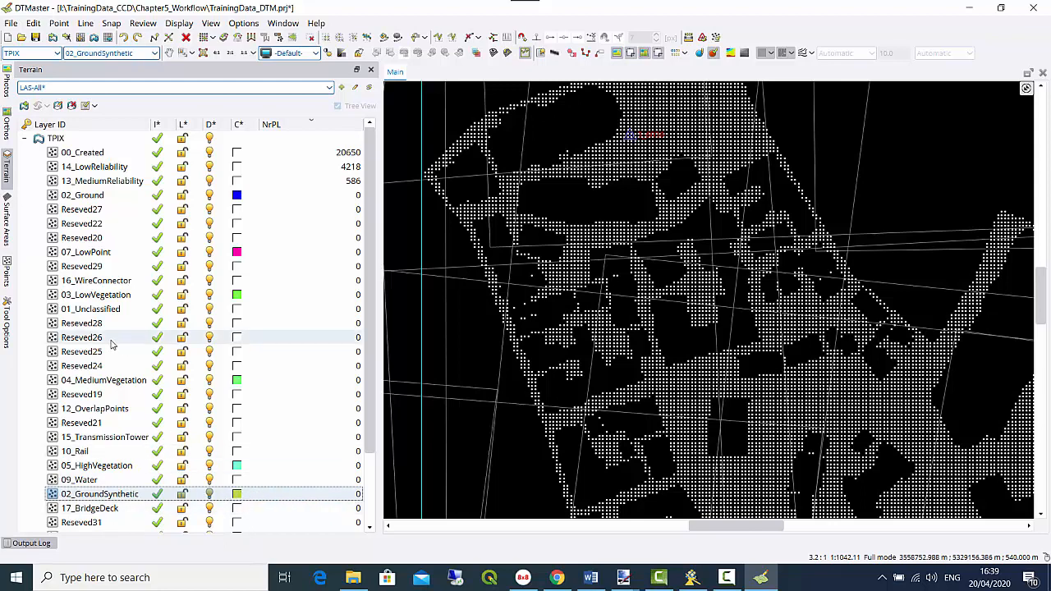
# Run Interpolate Gap Project with a grid spacing of 2 m to fill the gaps in the point cloud
pyautogui.click(62, 23)
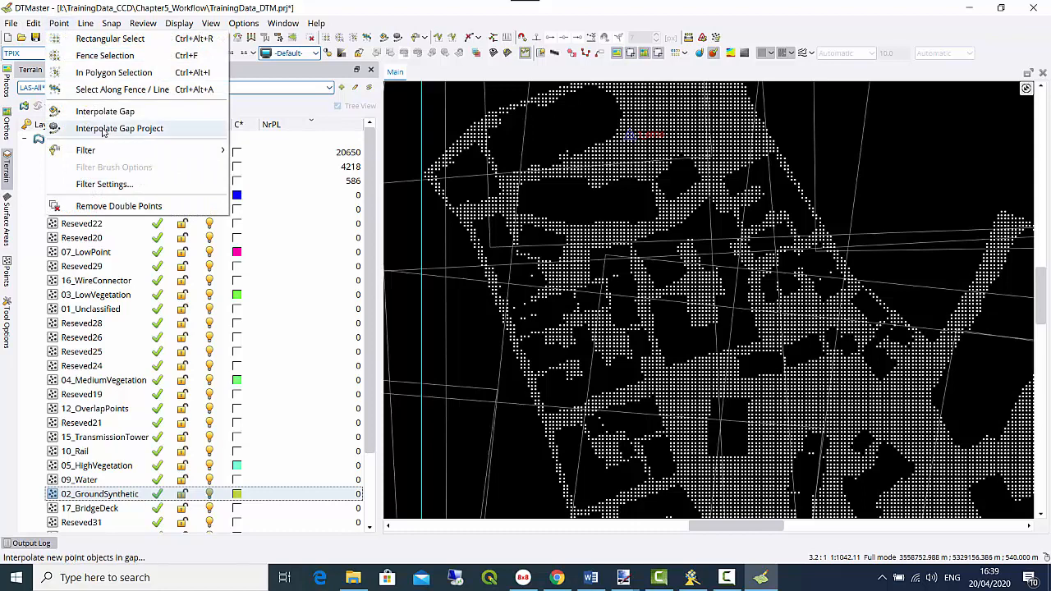
pyautogui.click(111, 130)
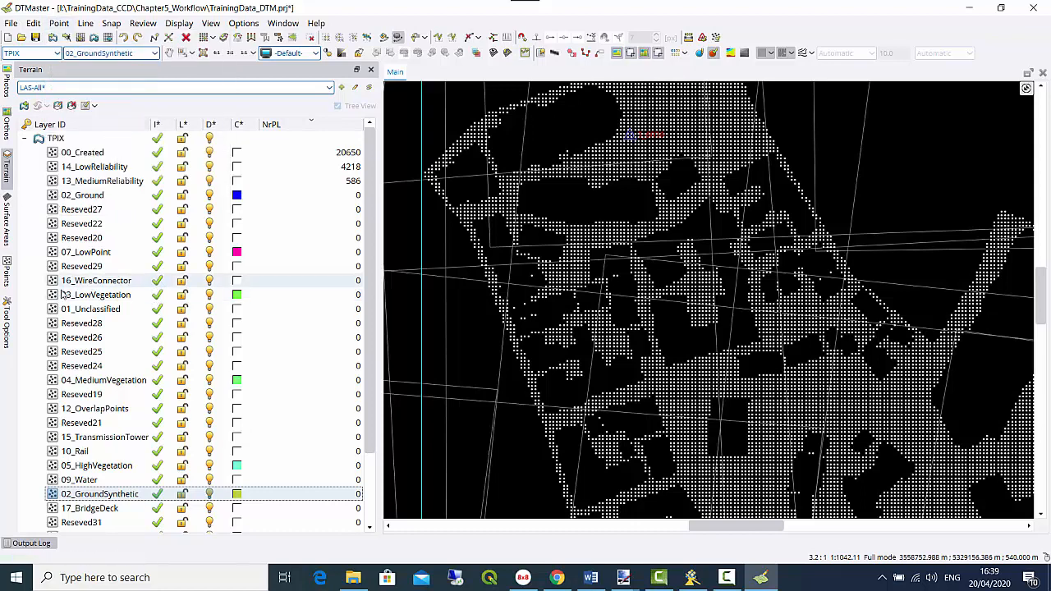
pyautogui.click(6, 323)
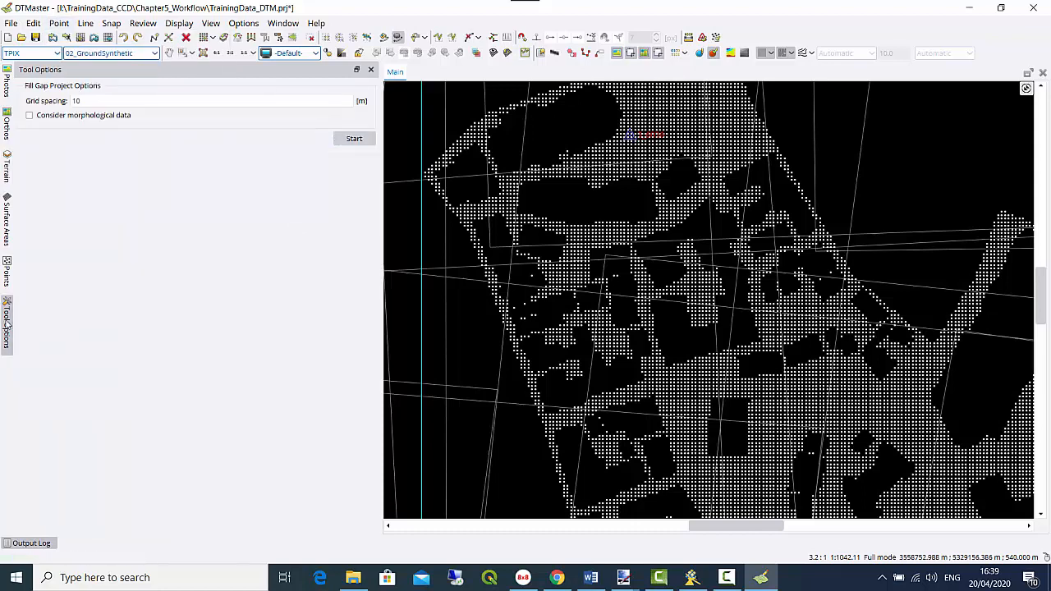
pyautogui.click(60, 101)
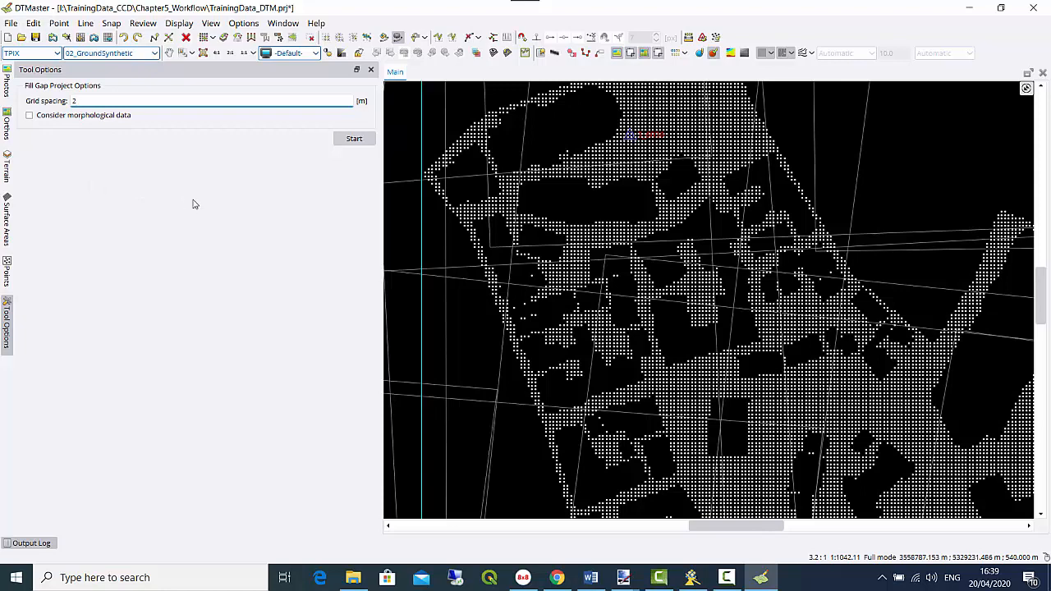
pyautogui.click(351, 140)
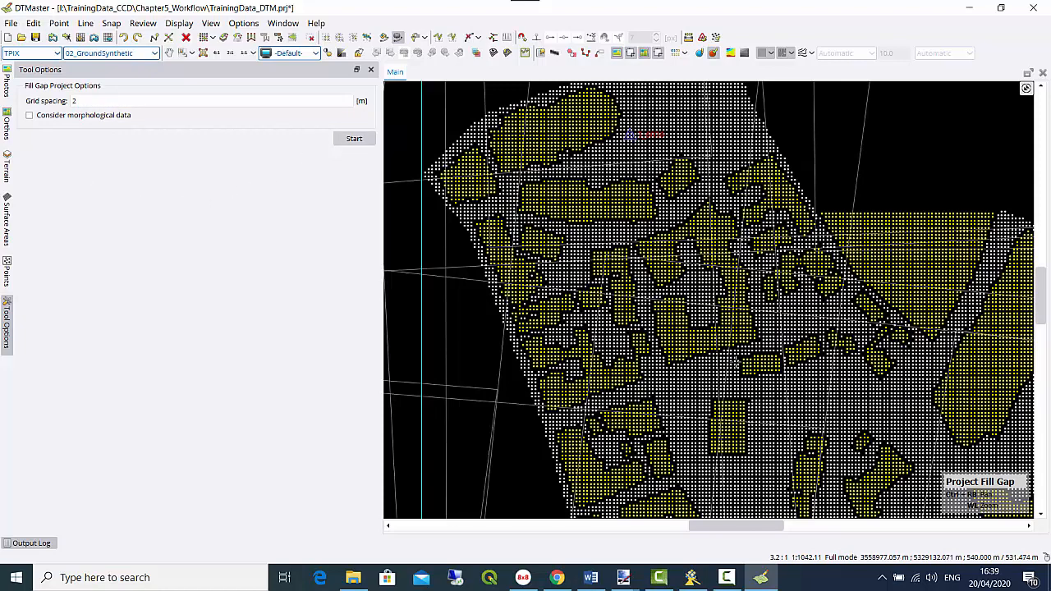
# Create a Profile View box over the northwestern built-up part of the gap-filled point cloud
pyautogui.keyDown('ctrl'); pyautogui.moveTo(727, 365); pyautogui.dragTo(515, 367, button='right'); pyautogui.keyUp('ctrl')
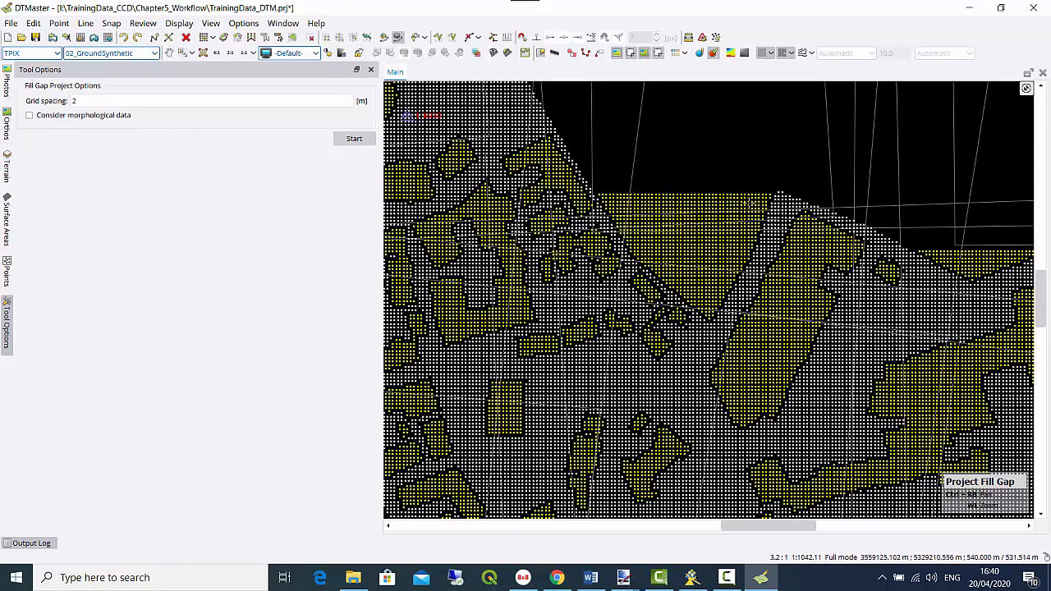
pyautogui.scroll(-2, 702, 300)
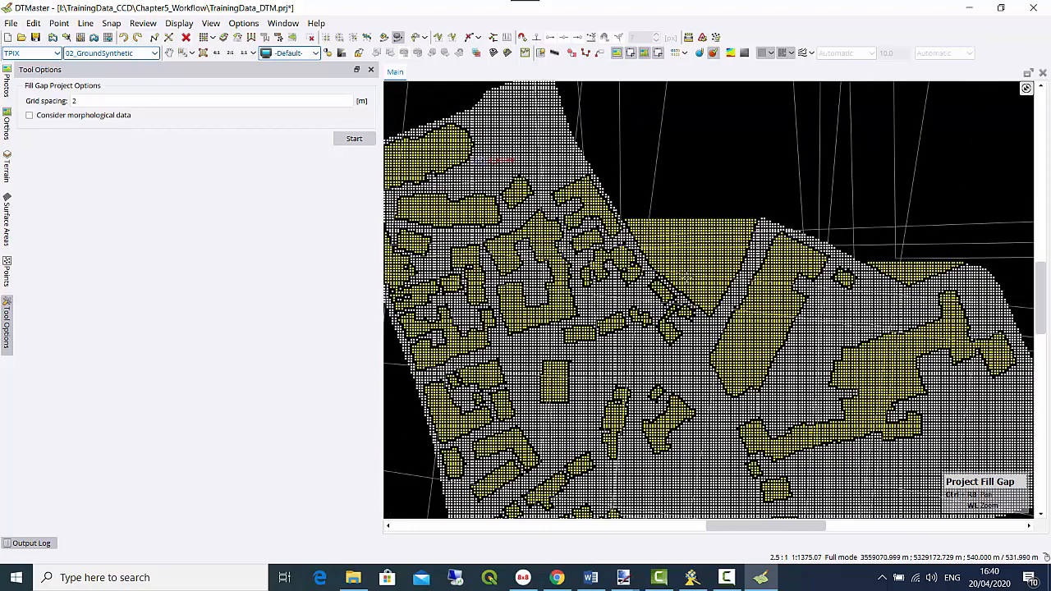
pyautogui.click(525, 52)
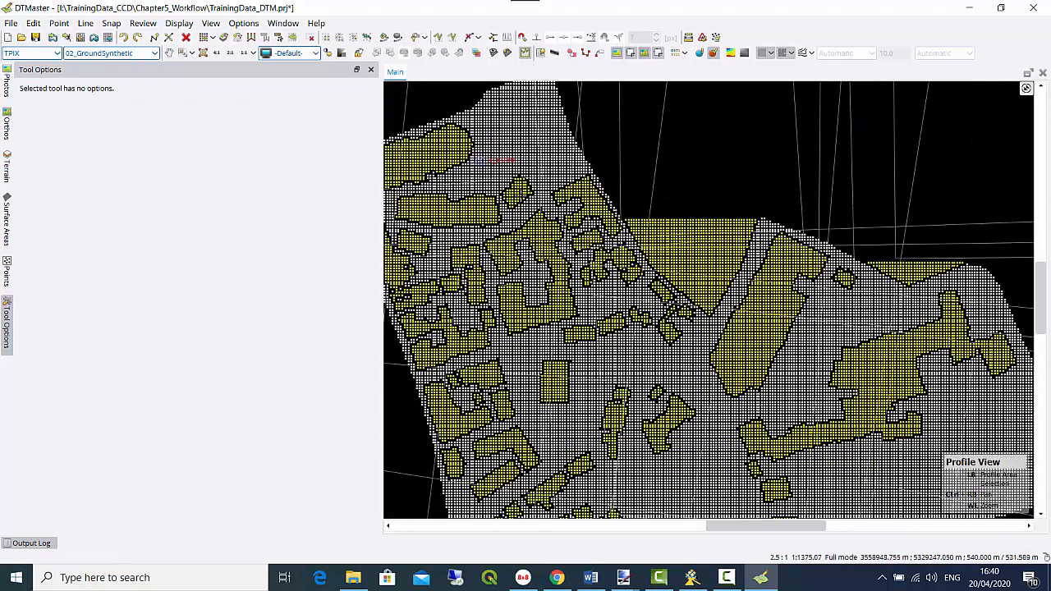
pyautogui.keyDown('ctrl'); pyautogui.moveTo(504, 161); pyautogui.dragTo(626, 100, button='right'); pyautogui.keyUp('ctrl')
pyautogui.click(555, 365)
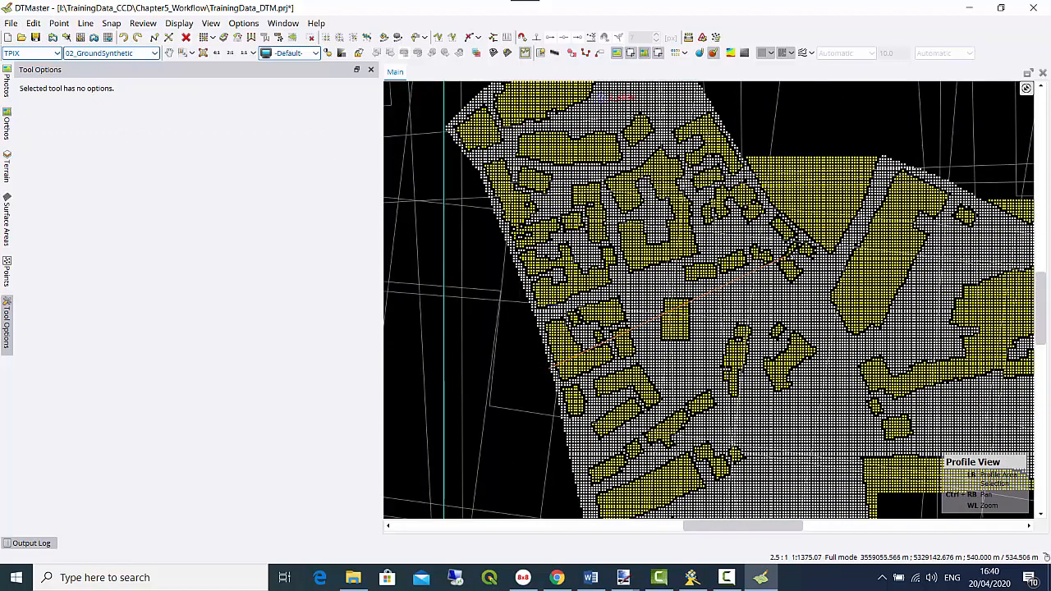
pyautogui.click(541, 154)
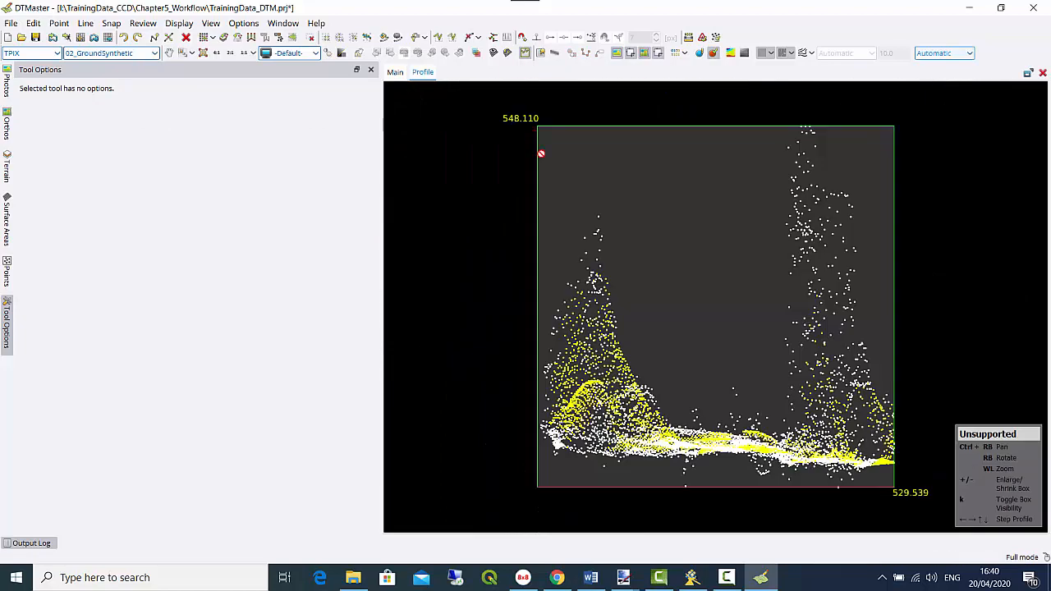
# Set the profile's vertical exaggeration to 1.0, examine the interpolated points from oblique 3D angles, and close the profile view
pyautogui.click(937, 54)
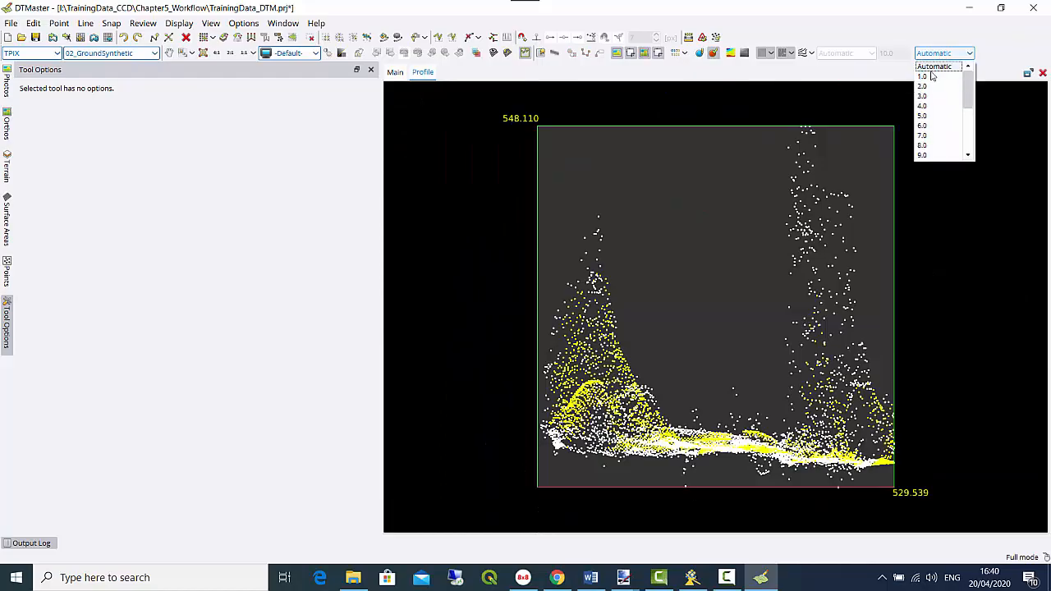
pyautogui.click(932, 75)
pyautogui.moveTo(795, 167); pyautogui.dragTo(692, 280, button='right')
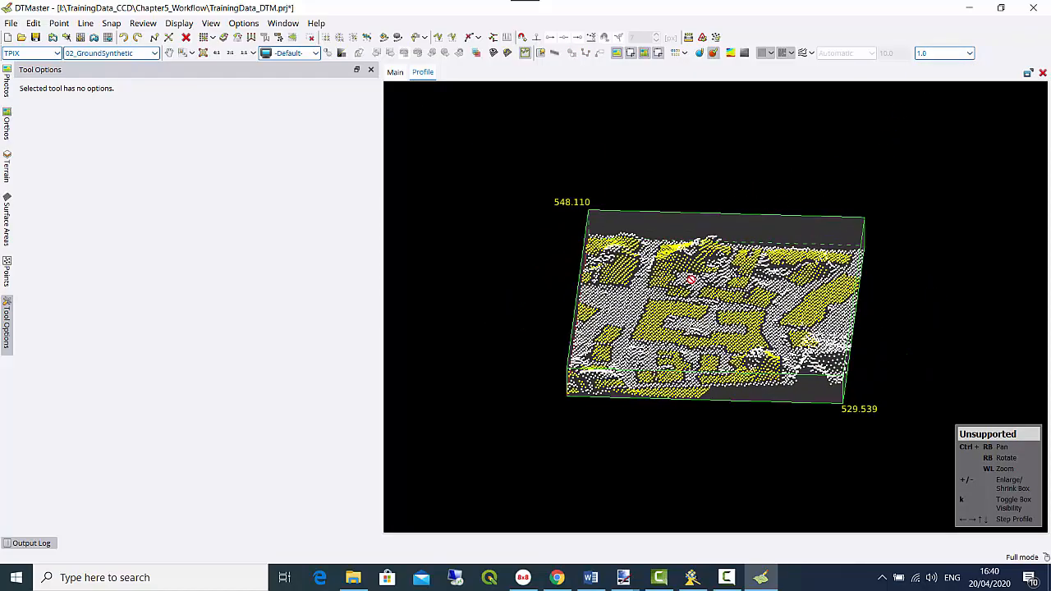
pyautogui.moveTo(780, 193); pyautogui.dragTo(663, 298, button='right')
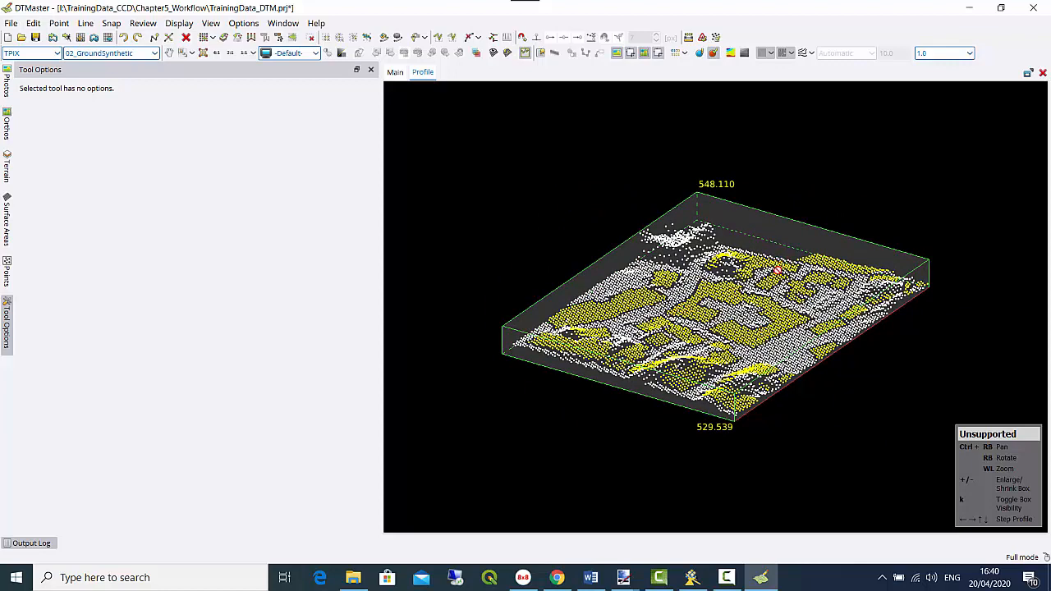
pyautogui.click(1043, 73)
# Start a raster export of the terrain data and set its output file to demo2.dtm in the TrainingData_CCD\DTM_Demo\Raster Export folder
pyautogui.scroll(-2, 730, 342)
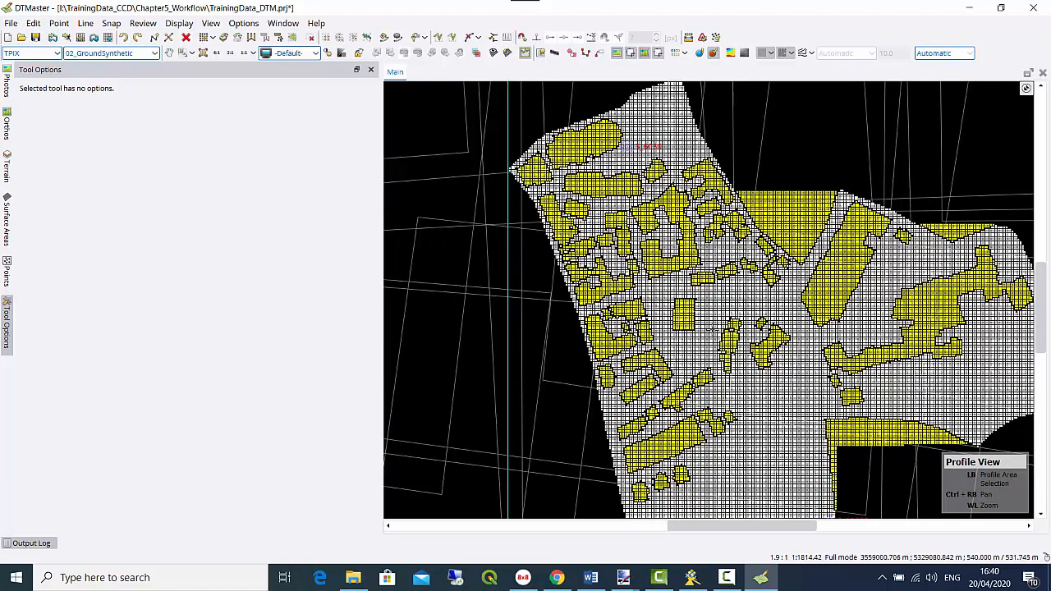
pyautogui.scroll(-2, 808, 339)
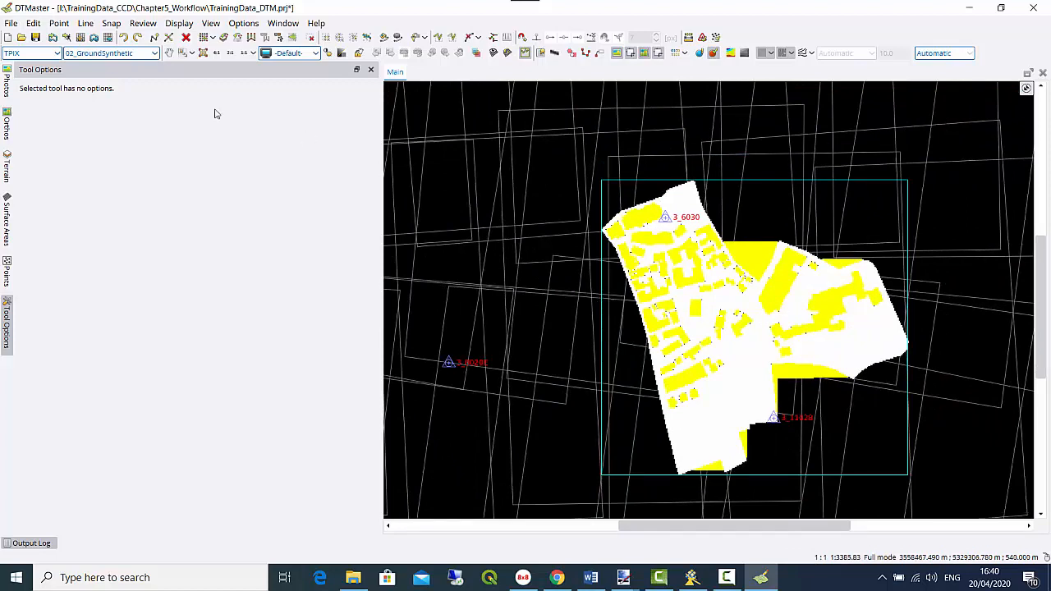
pyautogui.click(13, 24)
pyautogui.moveTo(82, 150)
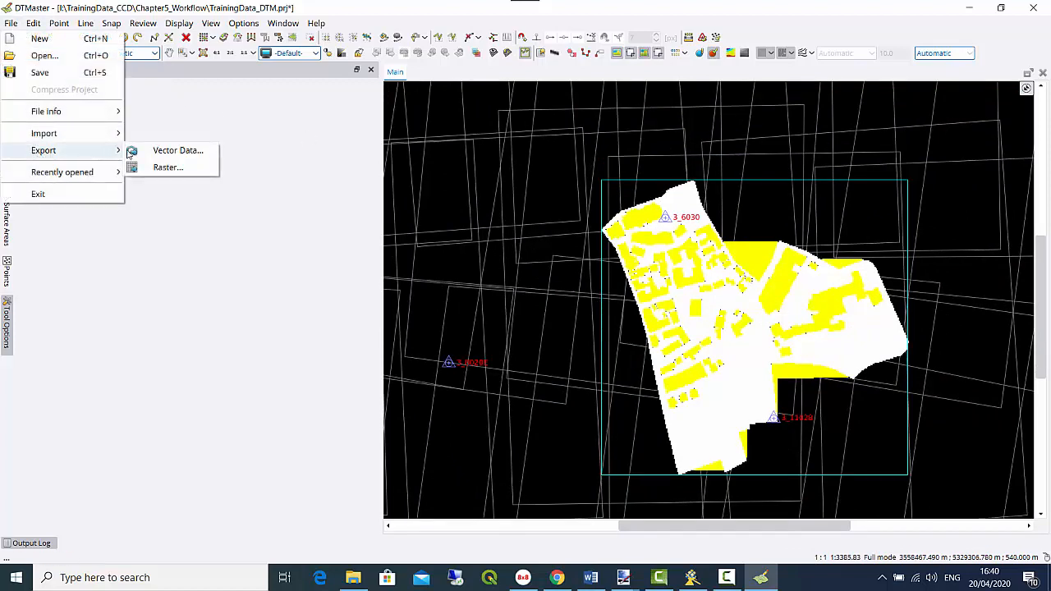
pyautogui.click(164, 167)
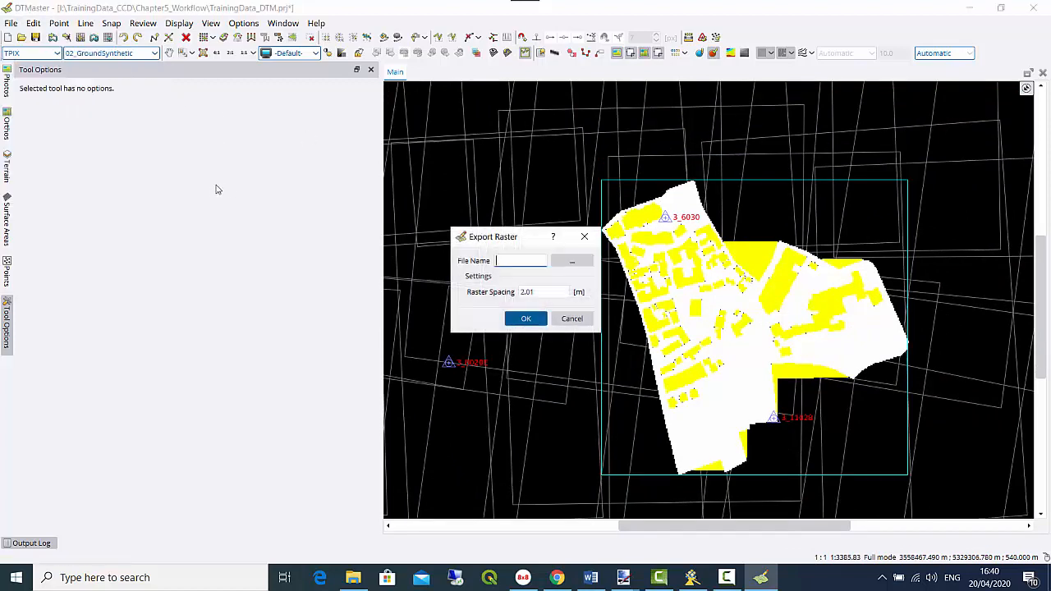
pyautogui.click(572, 261)
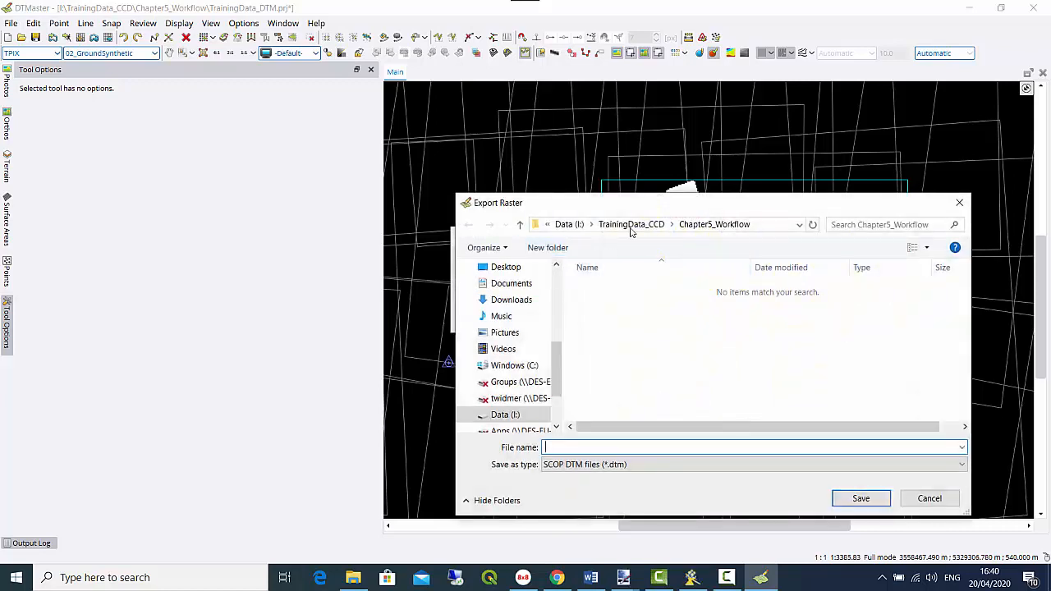
pyautogui.click(631, 228)
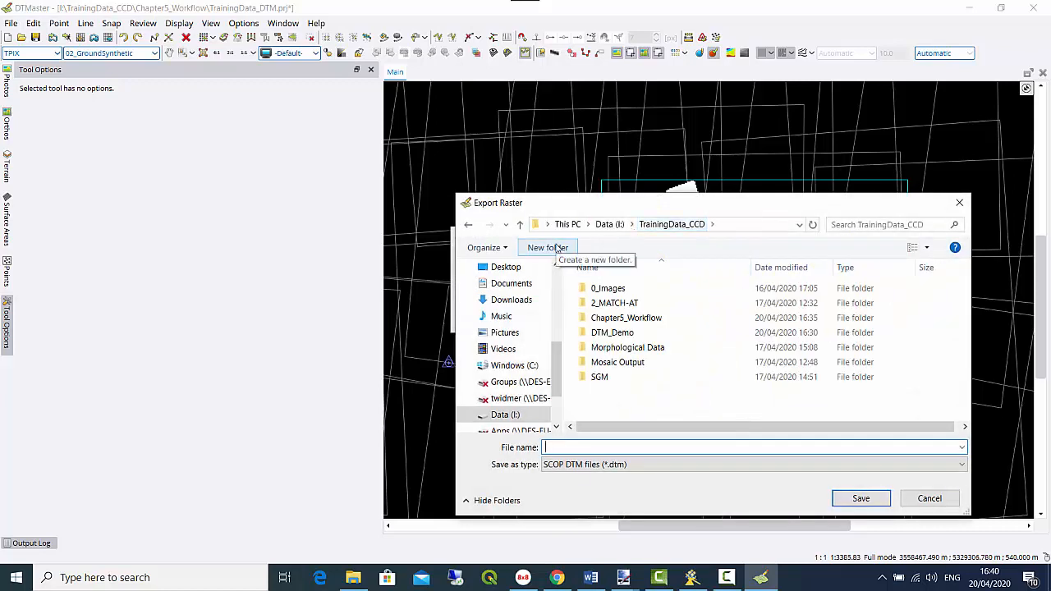
pyautogui.doubleClick(602, 333)
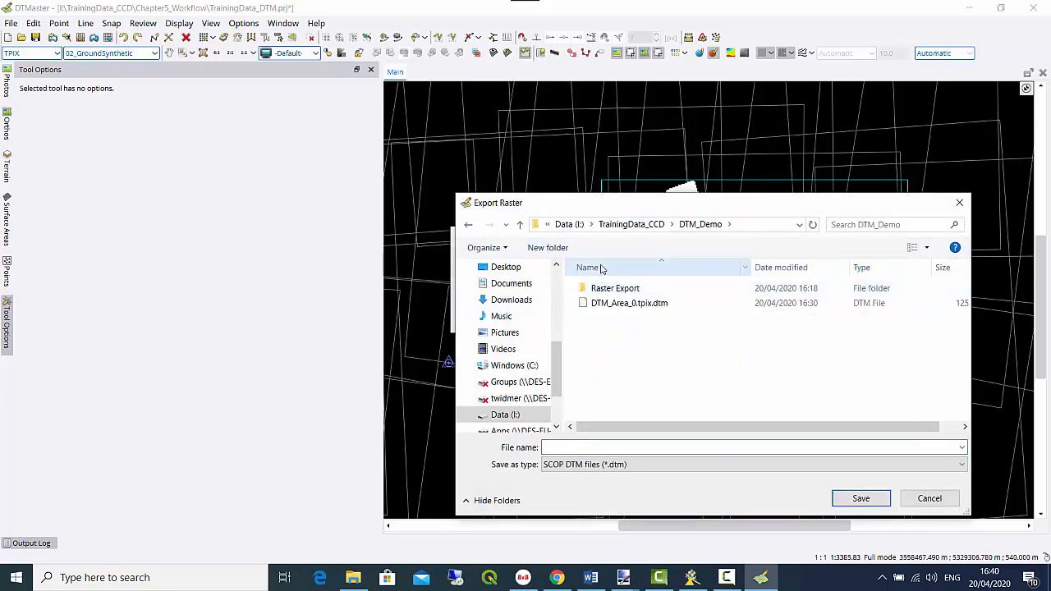
pyautogui.doubleClick(612, 289)
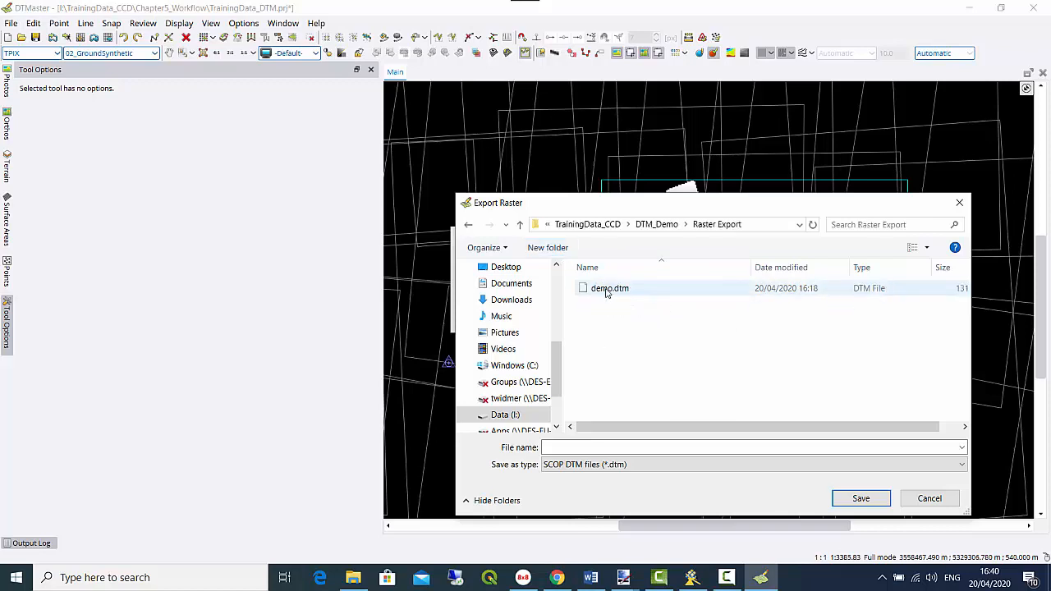
pyautogui.click(582, 448)
pyautogui.write('demo')
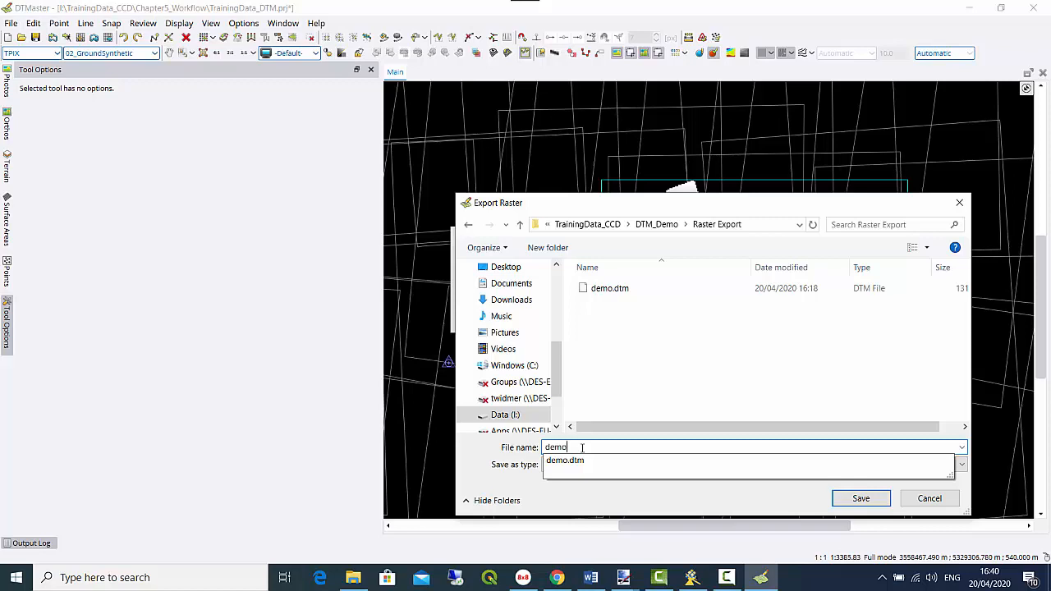
pyautogui.write('2')
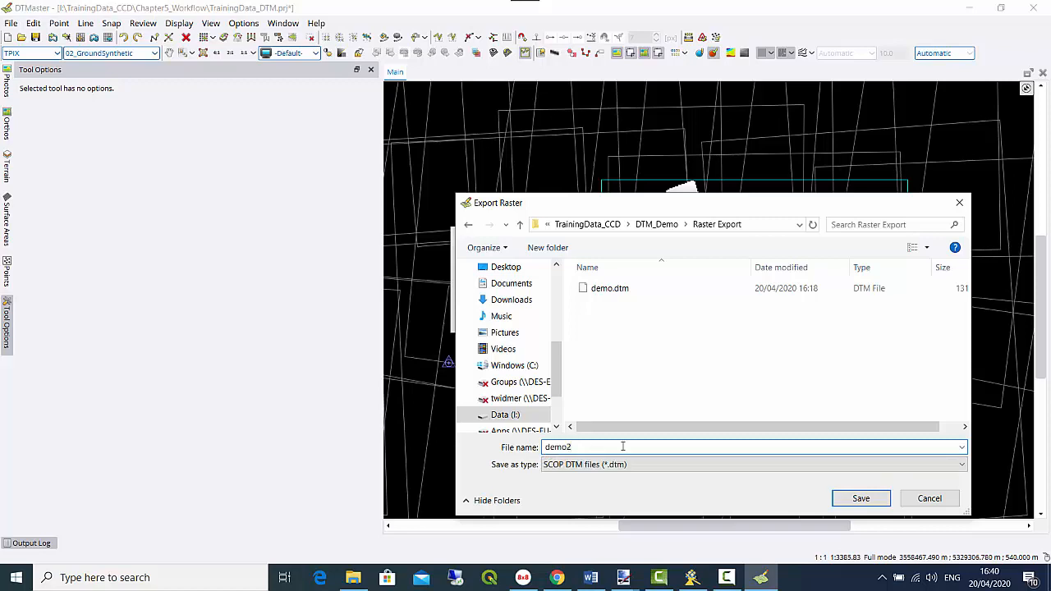
pyautogui.click(860, 499)
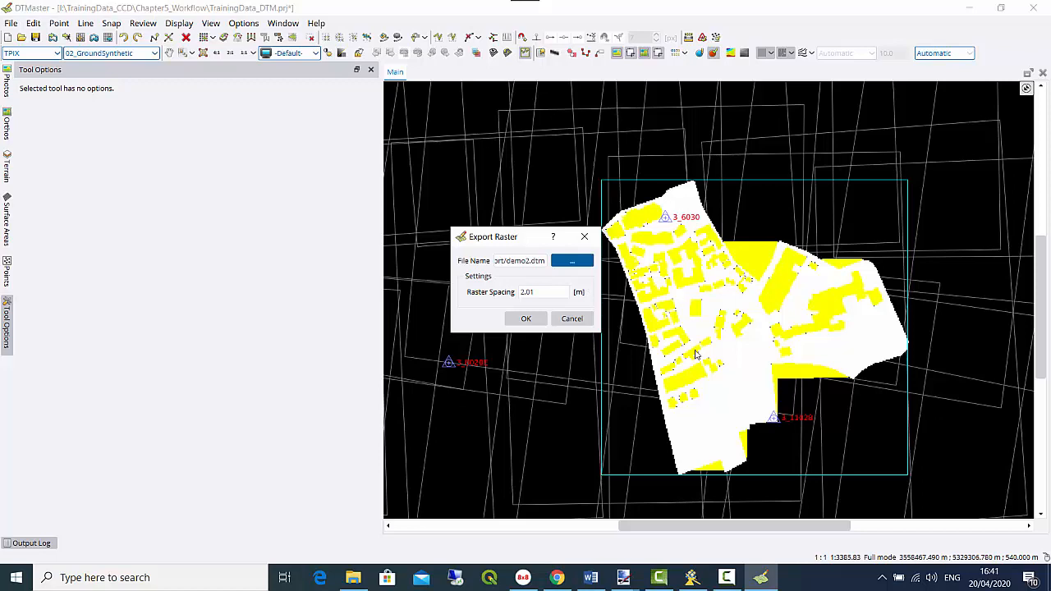
# Set the raster spacing to 2 m and run the raster export
pyautogui.click(549, 292)
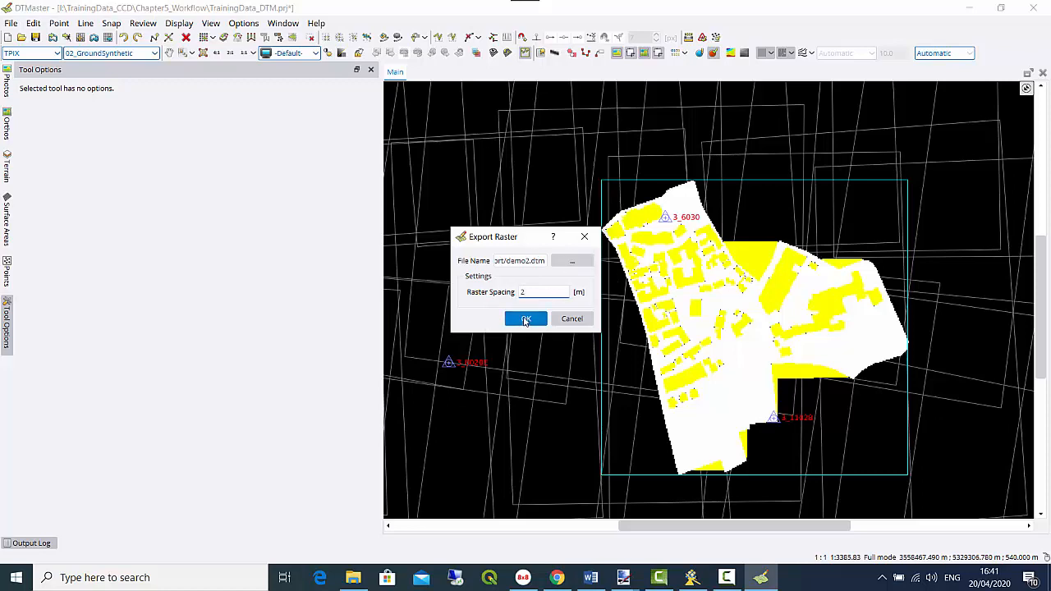
pyautogui.click(526, 319)
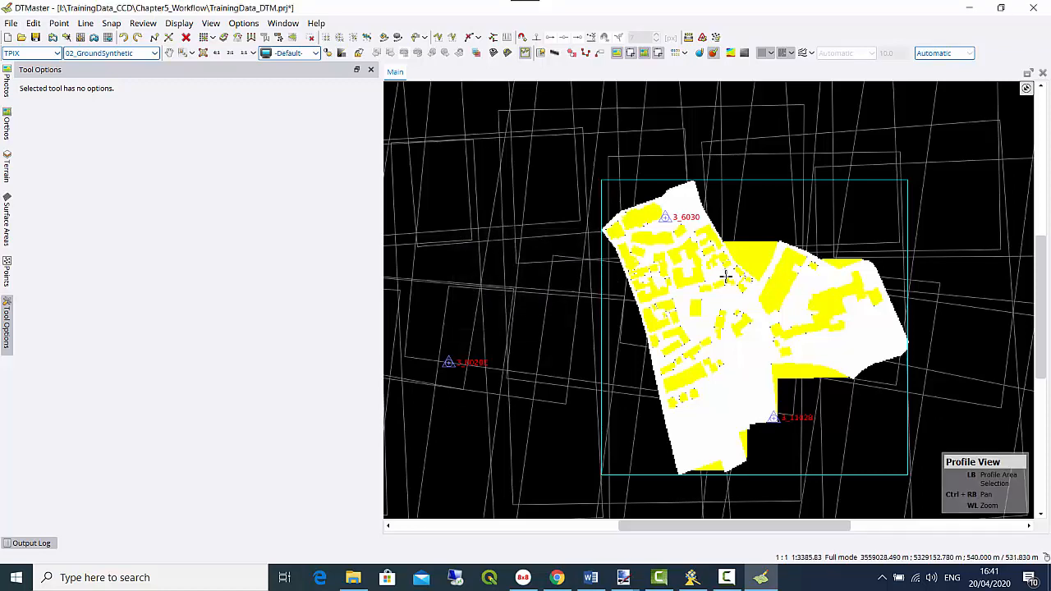
# Show the terrain layer list and display contour lines over the northern part of the point cloud
pyautogui.click(8, 174)
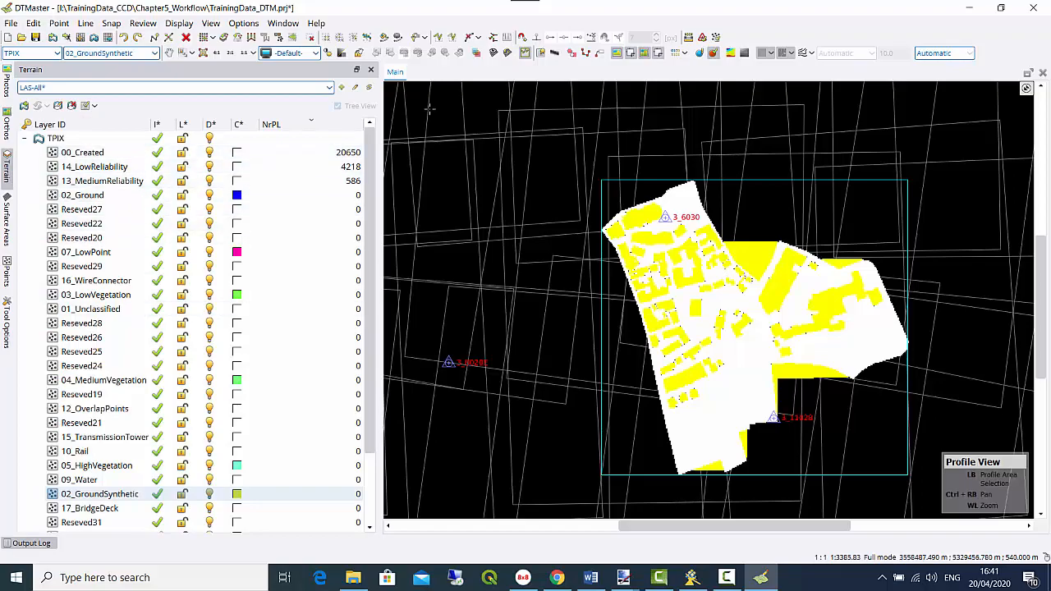
pyautogui.scroll(5, 657, 164)
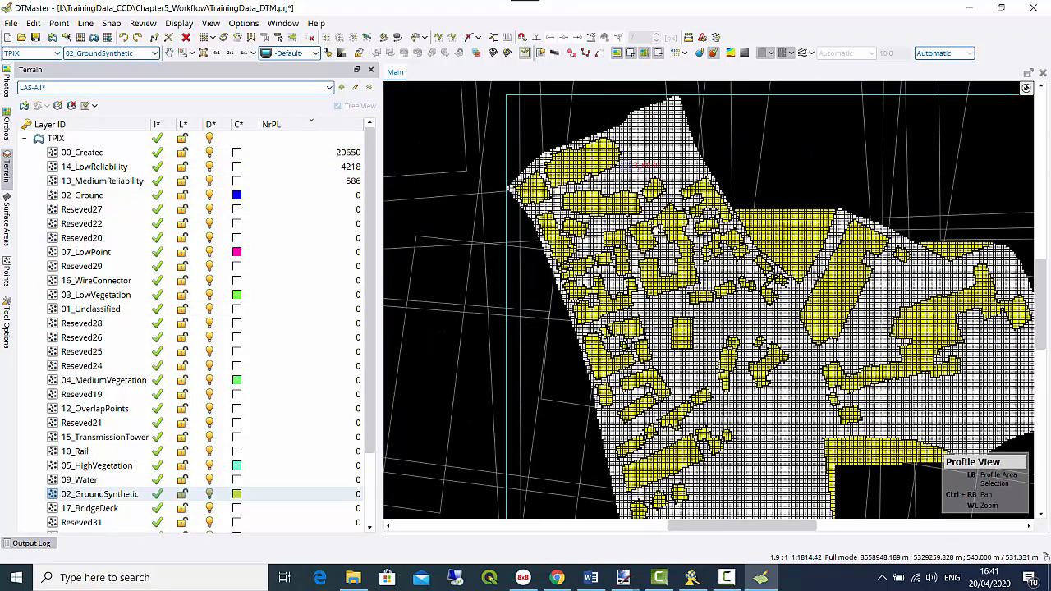
pyautogui.scroll(1, 639, 254)
pyautogui.click(801, 53)
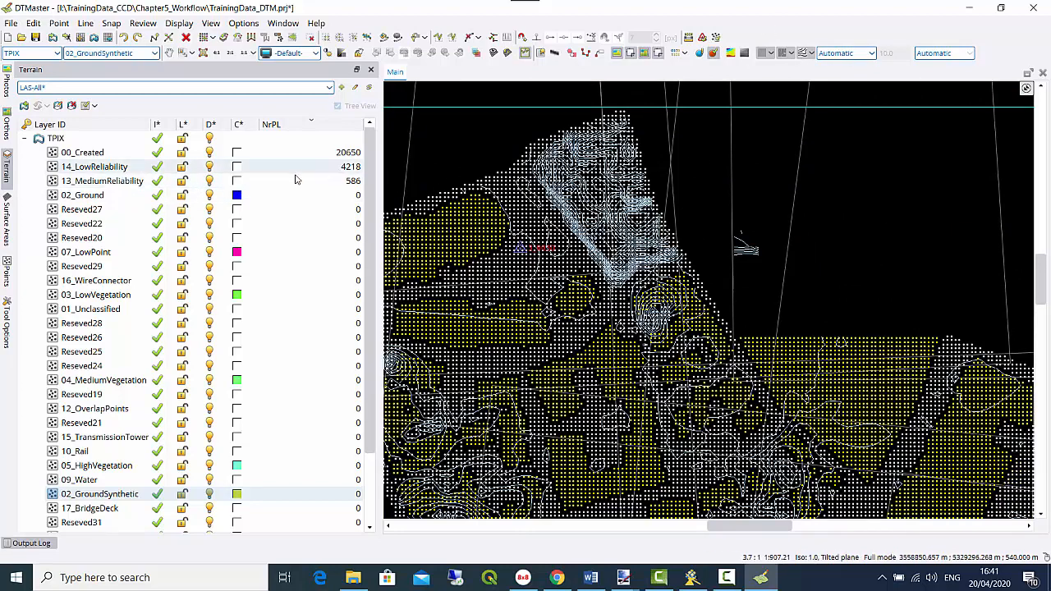
# Switch off interpolation for the 14_LowReliability layer and compare its effect on the contours
pyautogui.click(157, 167)
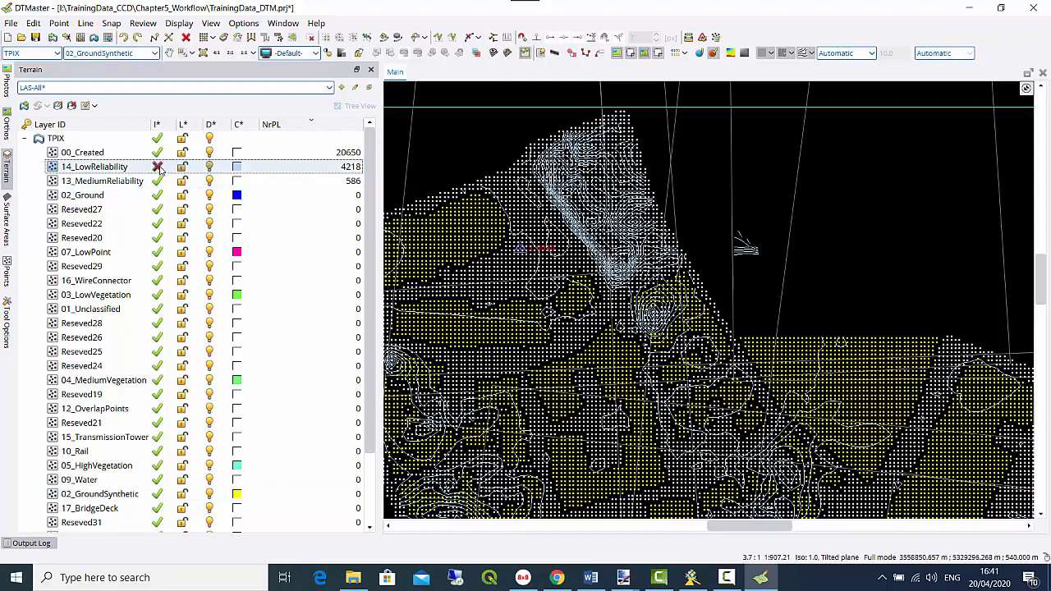
pyautogui.click(160, 167)
pyautogui.click(159, 168)
# Display shaded relief over the northern tip of the point cloud and hide the contour lines
pyautogui.scroll(2, 713, 299)
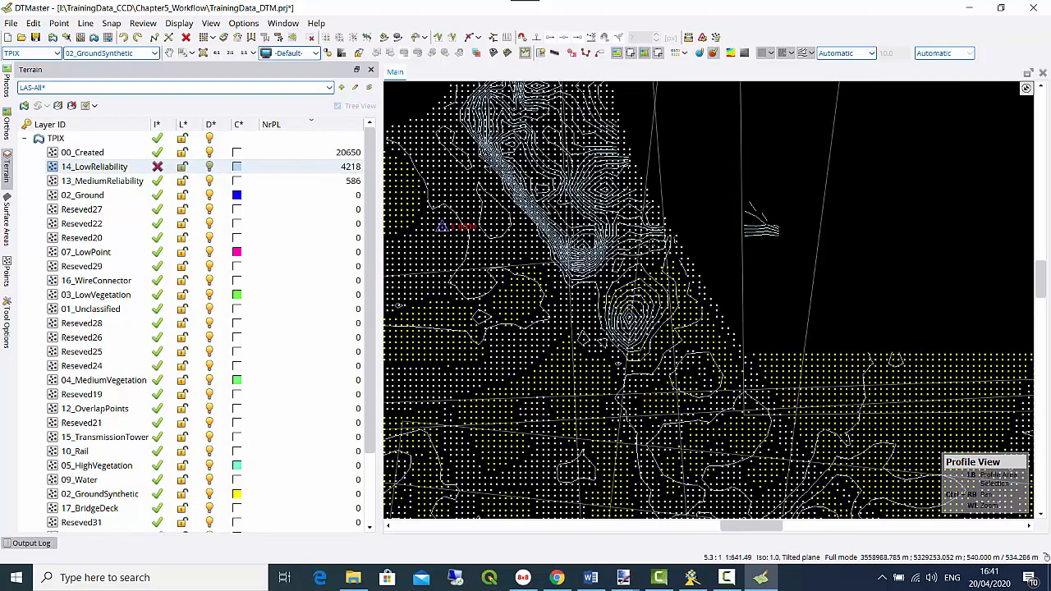
pyautogui.keyDown('ctrl'); pyautogui.moveTo(664, 111); pyautogui.dragTo(757, 222, button='right'); pyautogui.keyUp('ctrl')
pyautogui.click(744, 52)
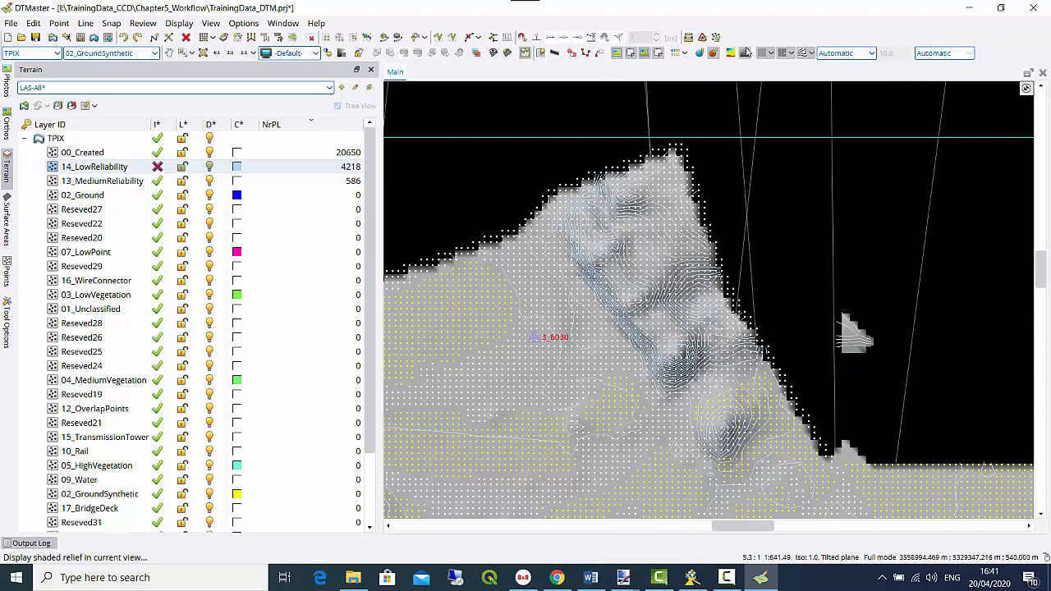
pyautogui.click(767, 54)
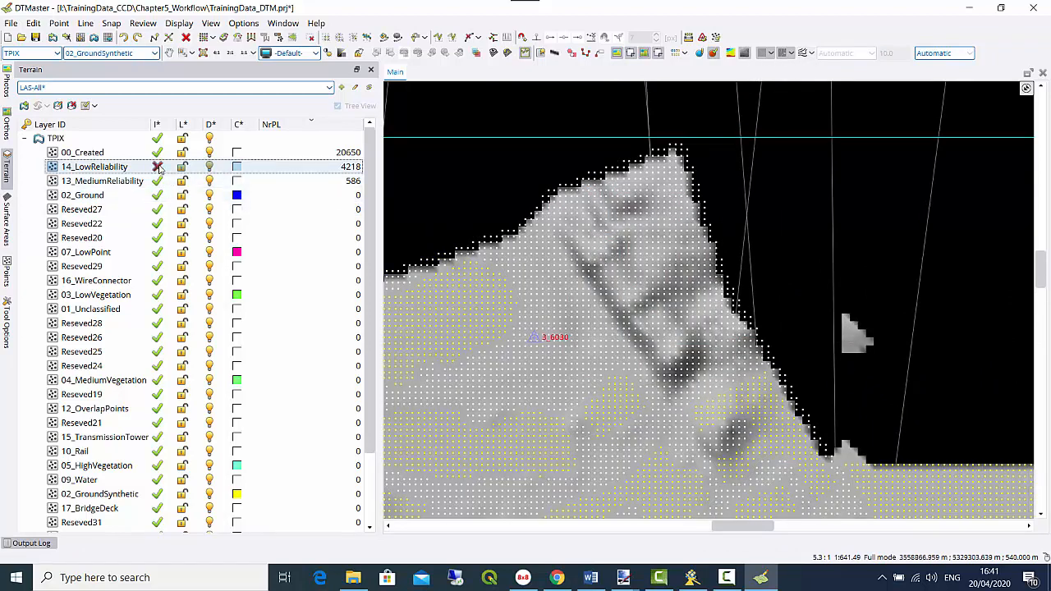
# Toggle interpolation of the 13_MediumReliability layer off and on again, and re-enable interpolation for 14_LowReliability
pyautogui.click(157, 181)
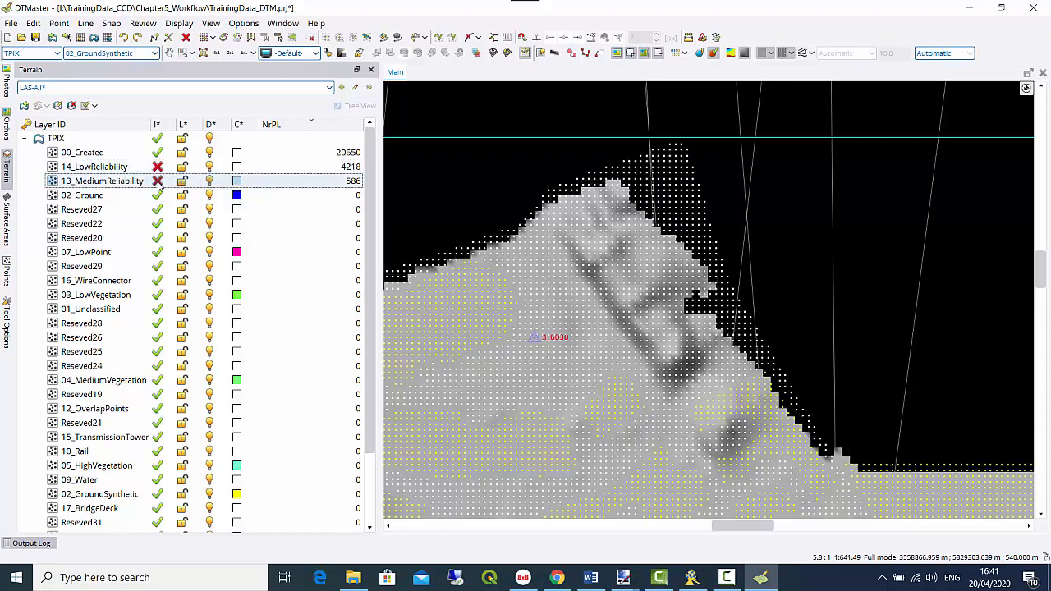
pyautogui.click(158, 182)
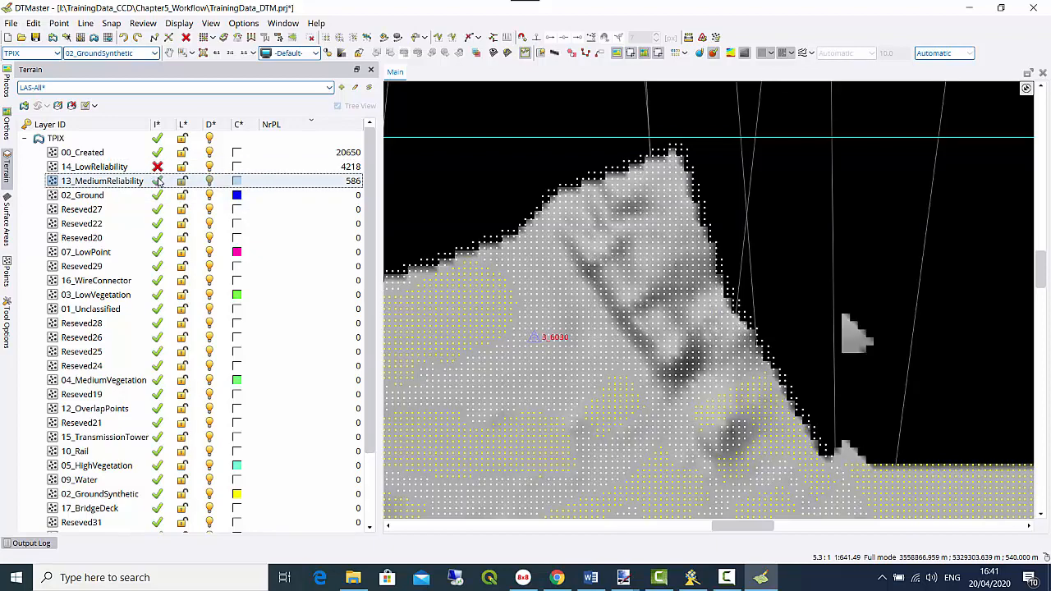
pyautogui.click(158, 166)
# Examine the shaded relief across the built-up area and turn the shaded relief display off
pyautogui.scroll(-2, 776, 460)
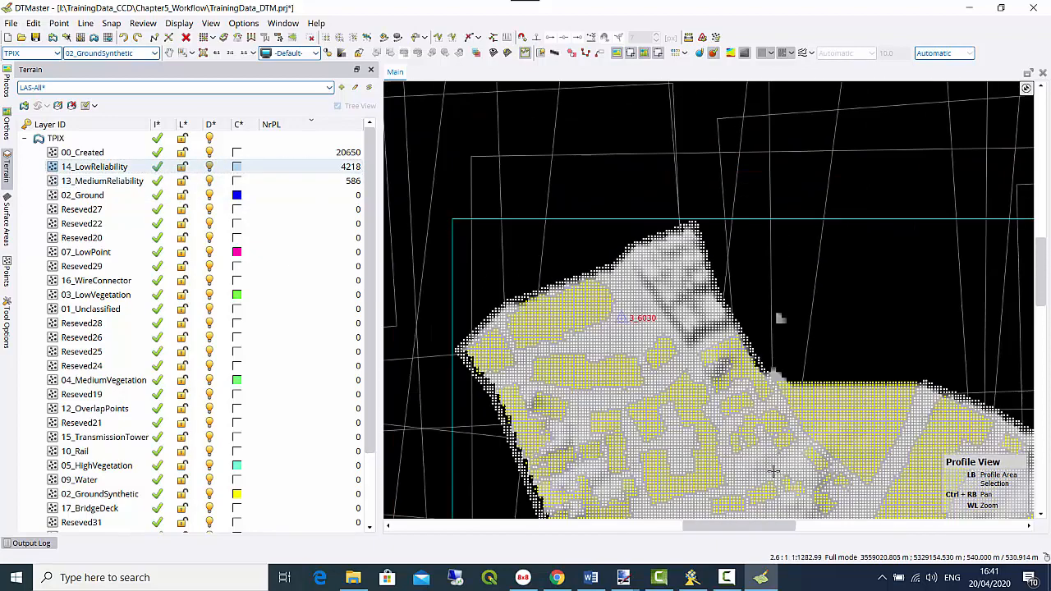
pyautogui.keyDown('ctrl'); pyautogui.moveTo(785, 465); pyautogui.dragTo(708, 291, button='right'); pyautogui.keyUp('ctrl')
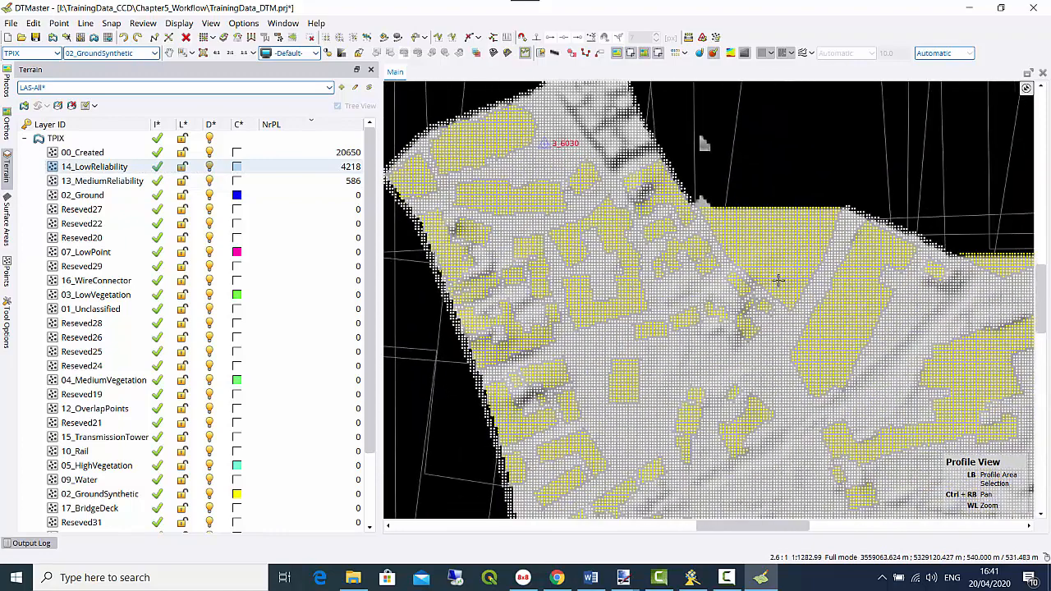
pyautogui.click(745, 54)
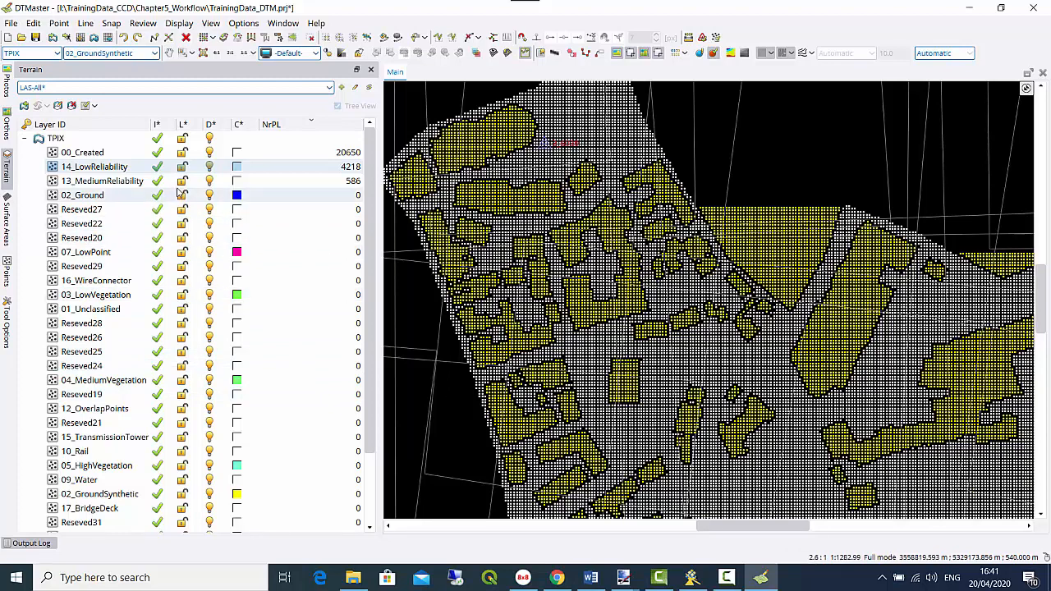
# Exclude the 07_LowPoint and 04_MediumVegetation layers from interpolation
pyautogui.click(157, 253)
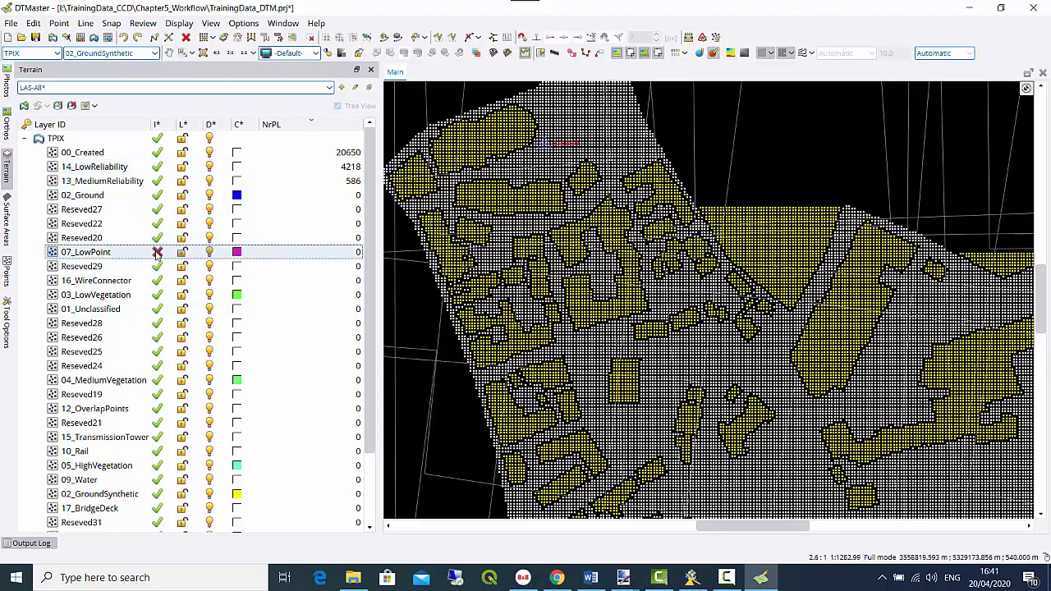
pyautogui.click(154, 384)
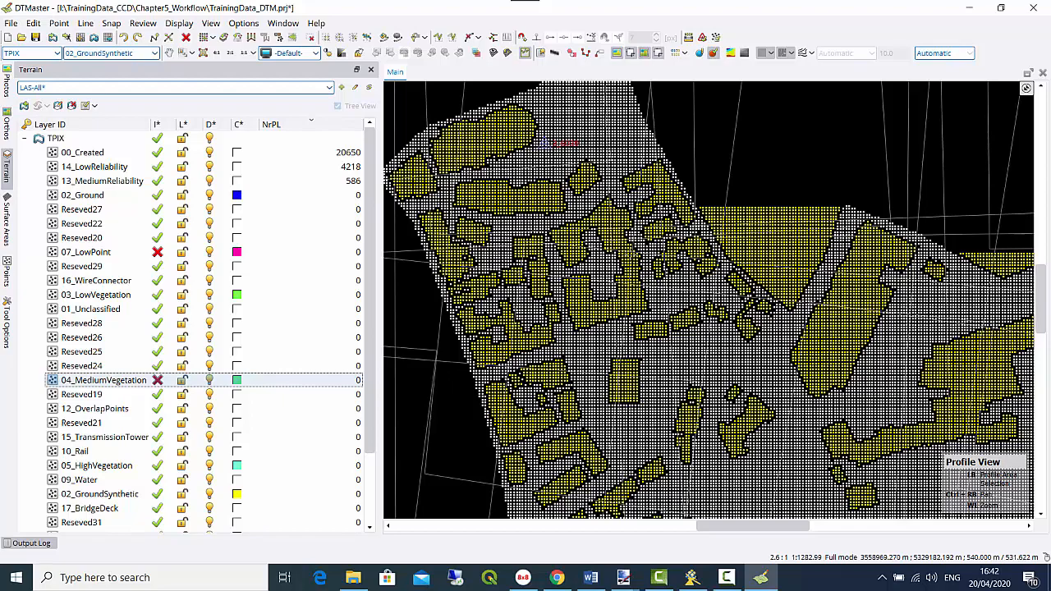
# Select the surface area DTM_Area_0 and check its file DTM_Area_0_000_000.las in the DTM_Demo folder in File Explorer
pyautogui.scroll(-1, 618, 256)
pyautogui.scroll(-2, 698, 297)
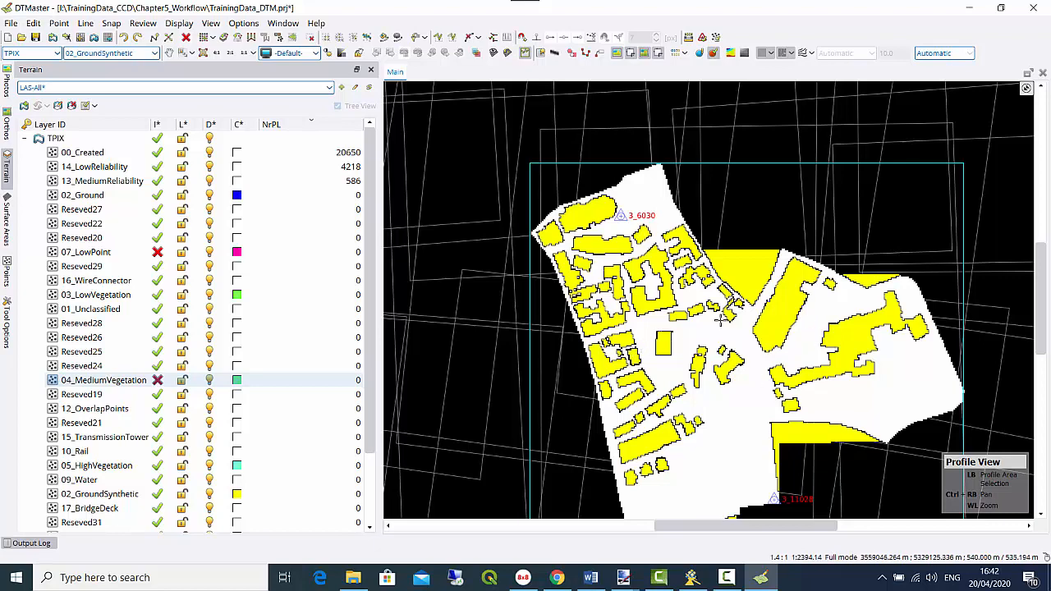
pyautogui.keyDown('ctrl'); pyautogui.moveTo(720, 329); pyautogui.dragTo(641, 256, button='right'); pyautogui.keyUp('ctrl')
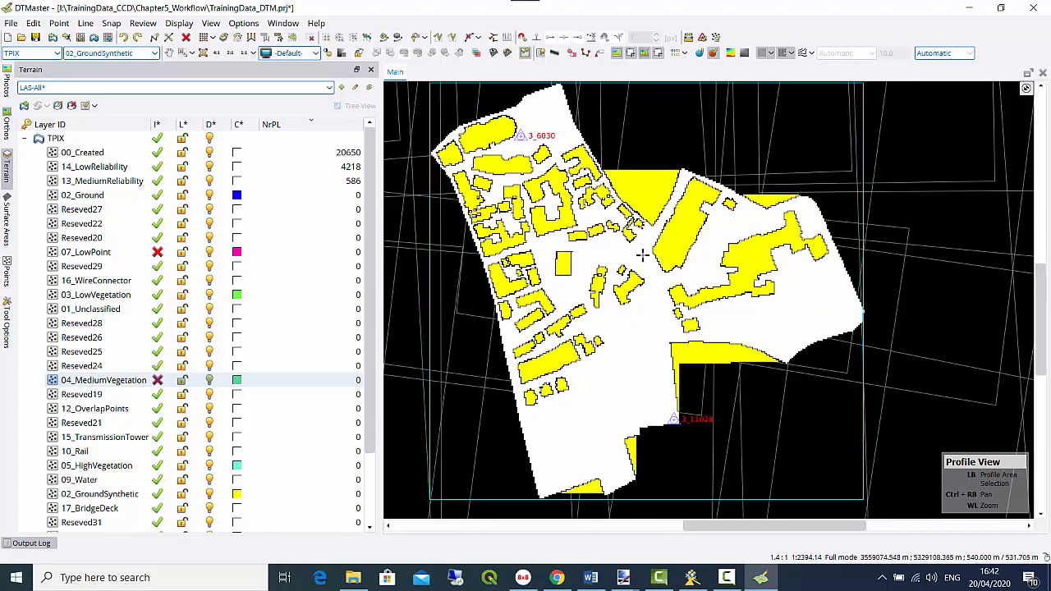
pyautogui.click(7, 215)
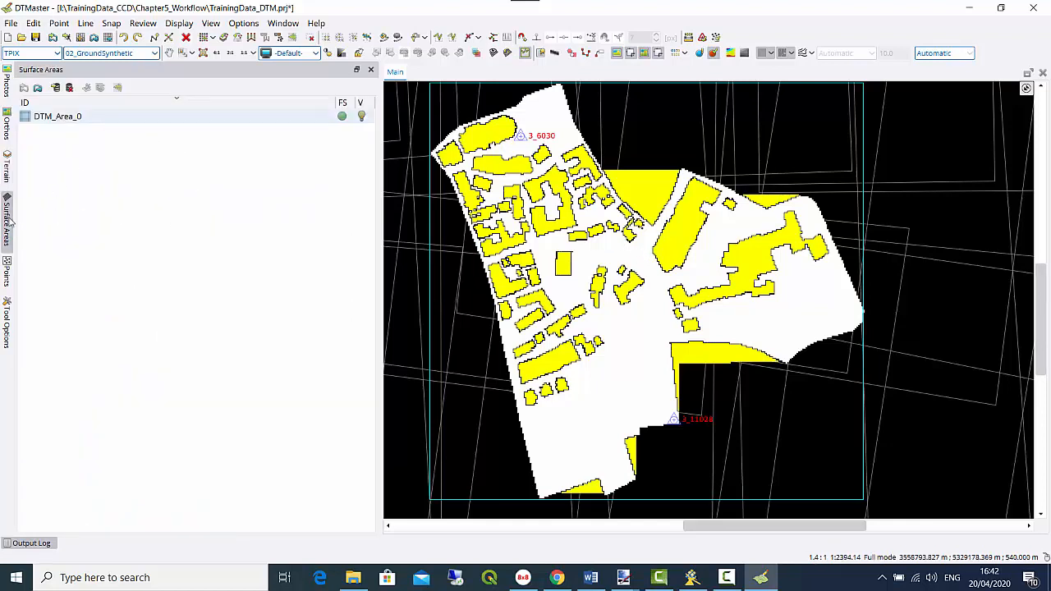
pyautogui.click(85, 118)
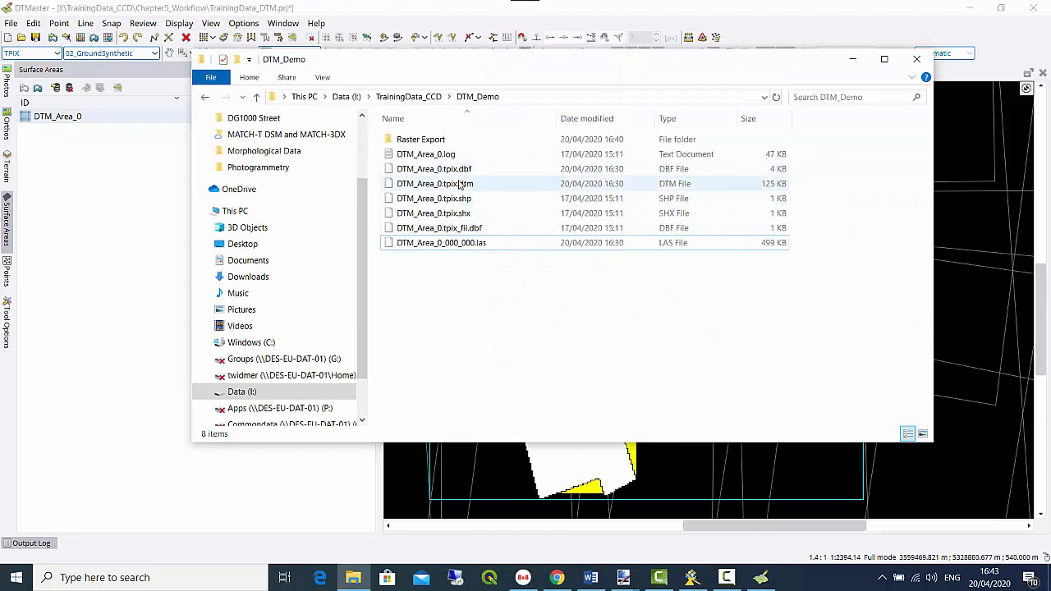
pyautogui.click(450, 248)
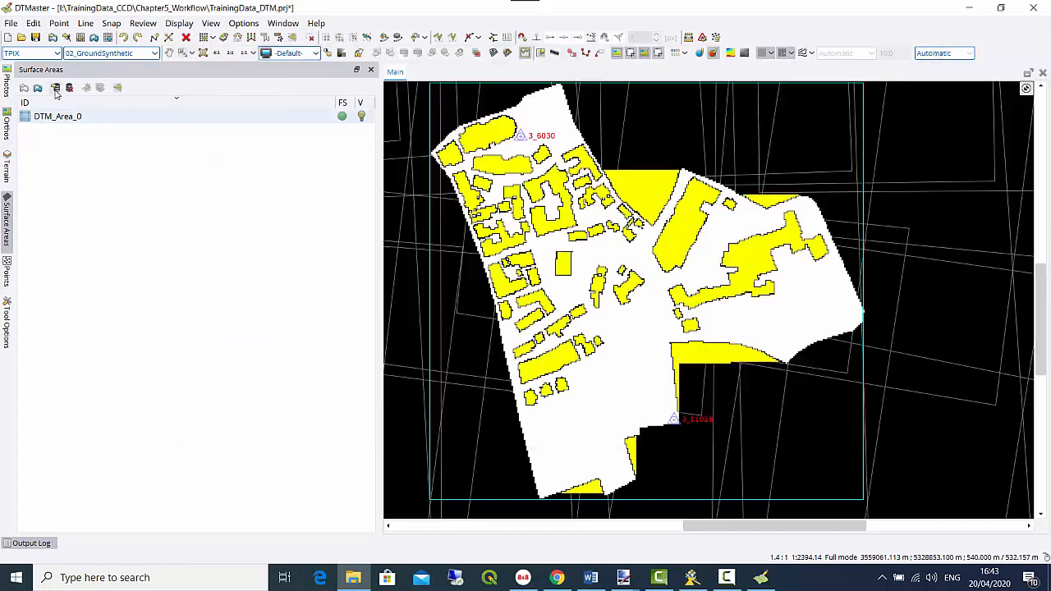
# Commit the edited point cloud of DTM_Area_0 and check the updated LAS file in the DTM_Demo folder
pyautogui.click(64, 98)
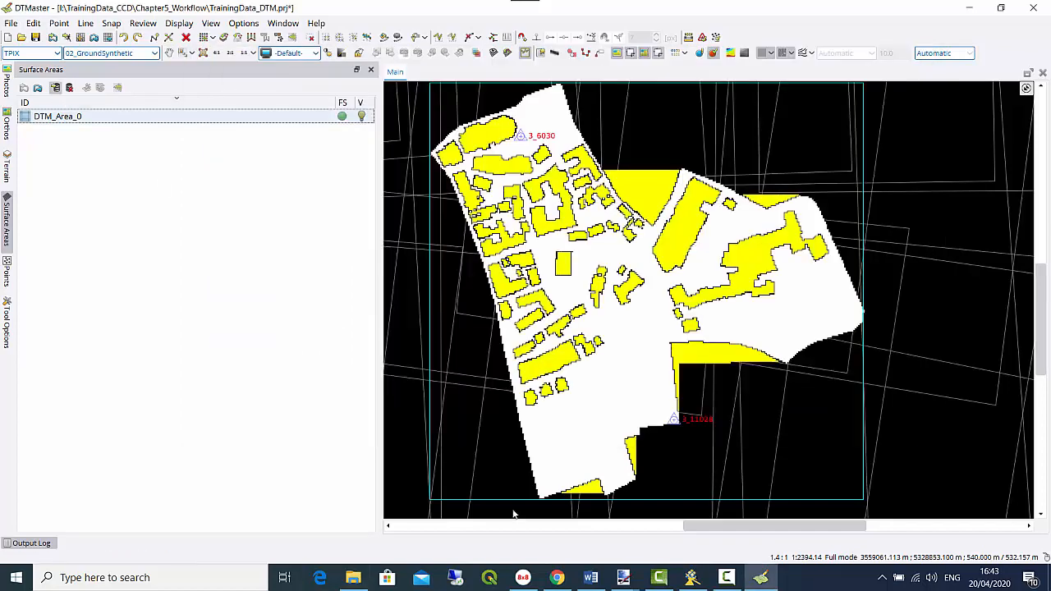
pyautogui.click(353, 577)
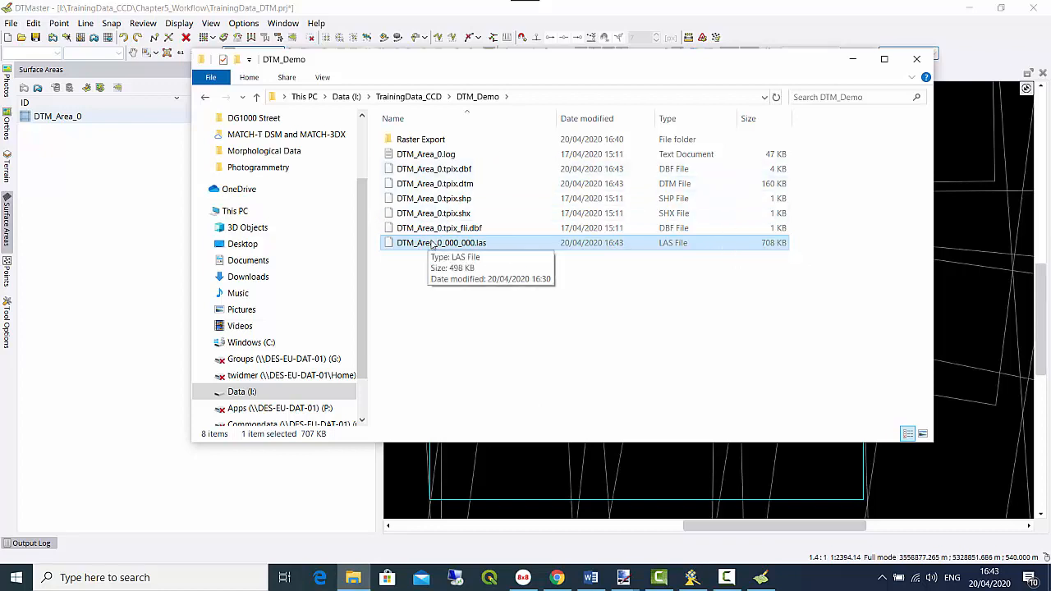
pyautogui.click(851, 59)
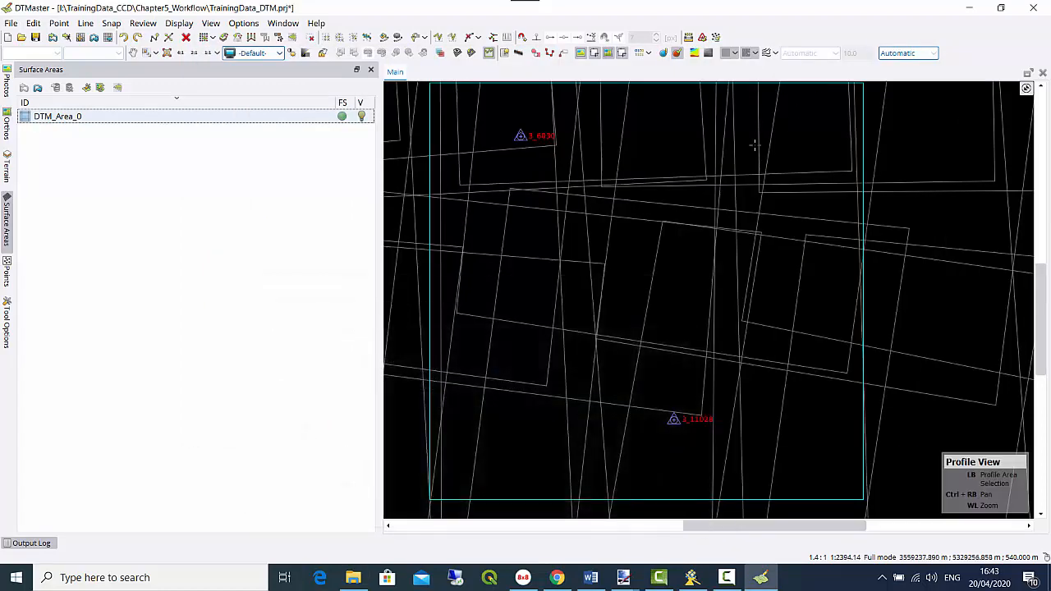
# Activate rectangular-box loading of the point cloud for the surface area DTM_Area_0
pyautogui.scroll(-2, 579, 318)
pyautogui.scroll(-1, 579, 318)
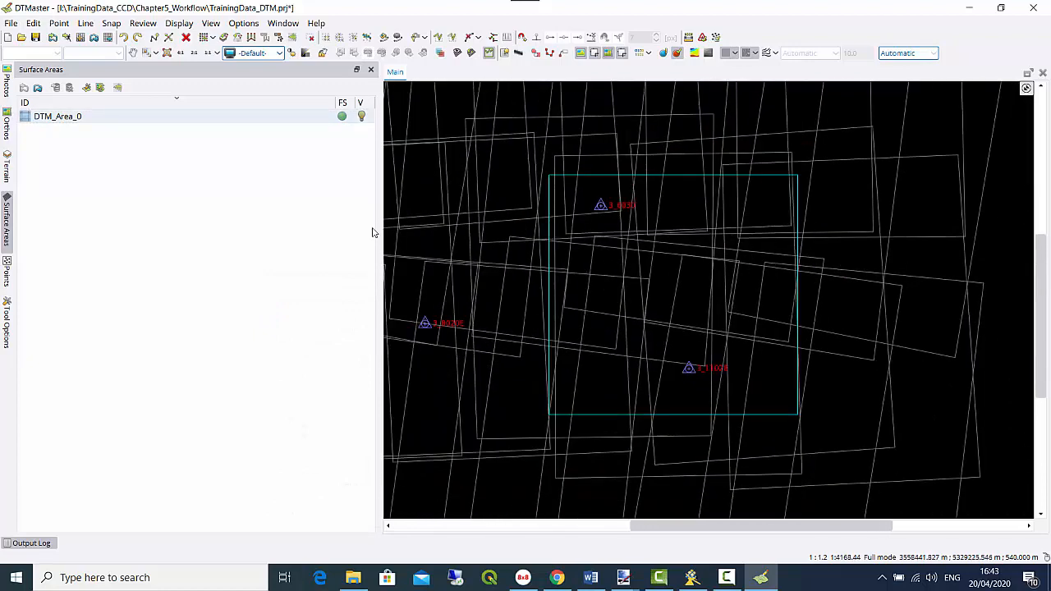
pyautogui.click(64, 116)
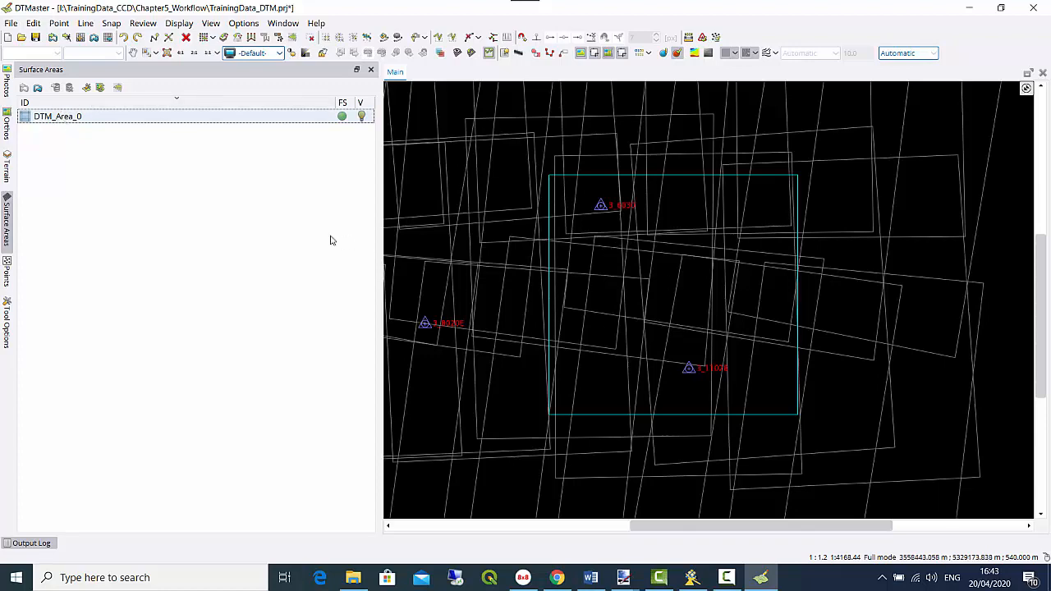
pyautogui.click(119, 88)
pyautogui.scroll(-2, 493, 256)
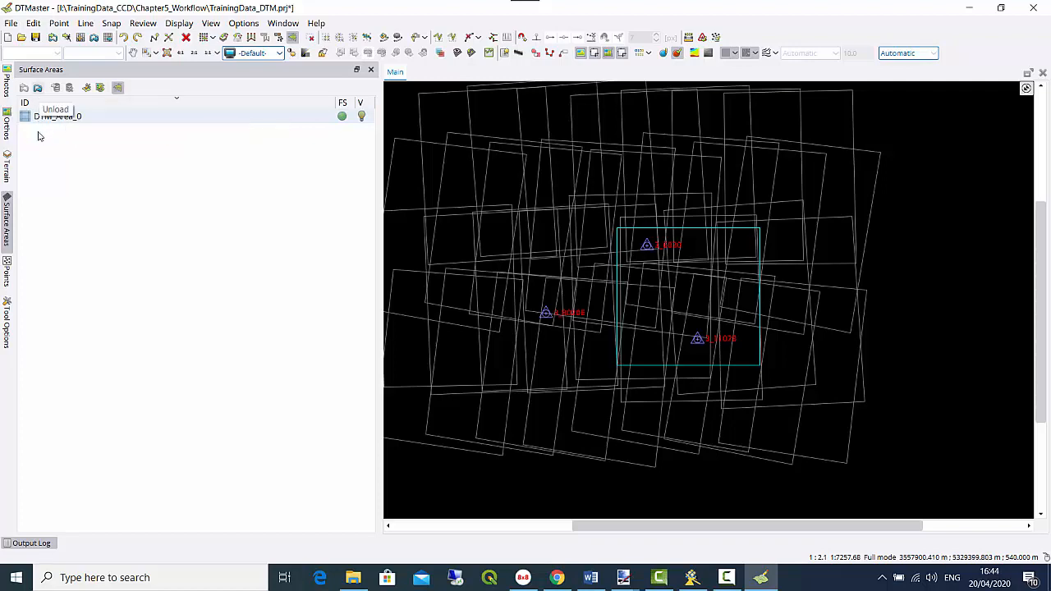
# Unload the surface area DTM_Area_0
pyautogui.click(38, 87)
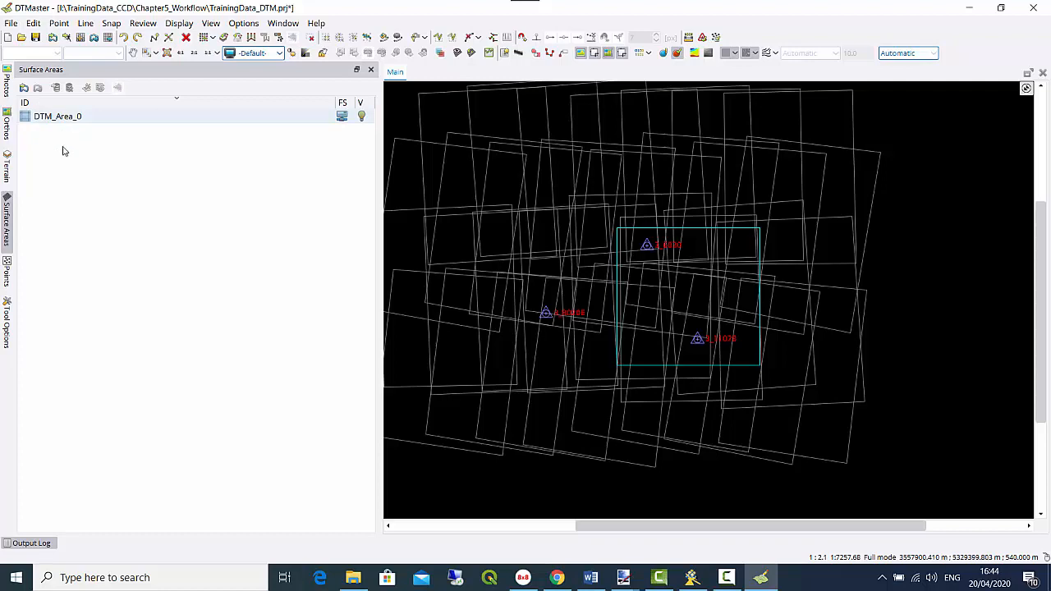
pyautogui.click(37, 137)
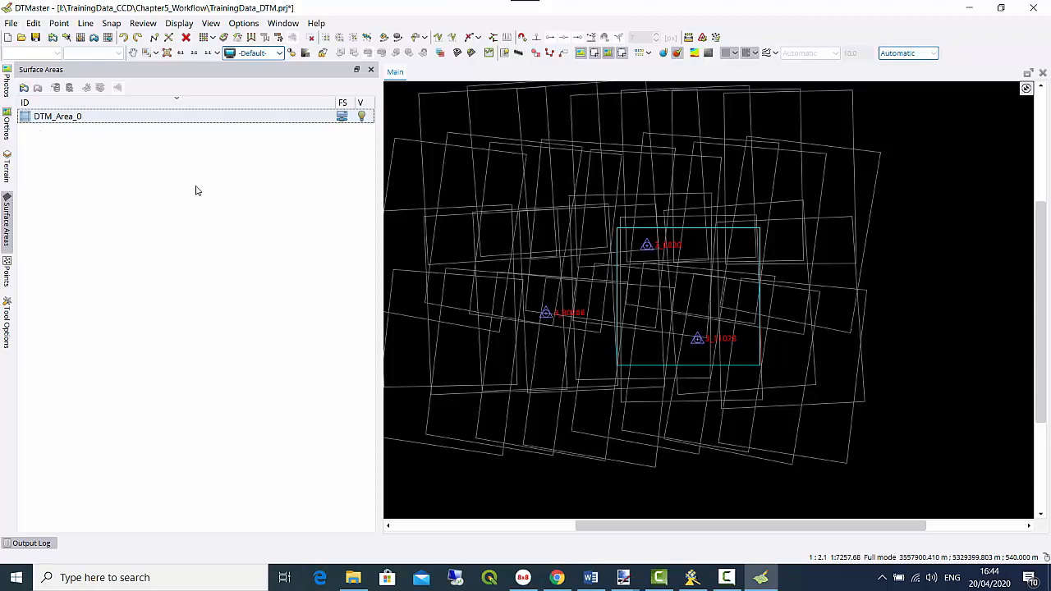
# Switch to the Word reference manual and read the raster export and commit instructions in section 5.5
pyautogui.hotkey('alt', 'Tab')
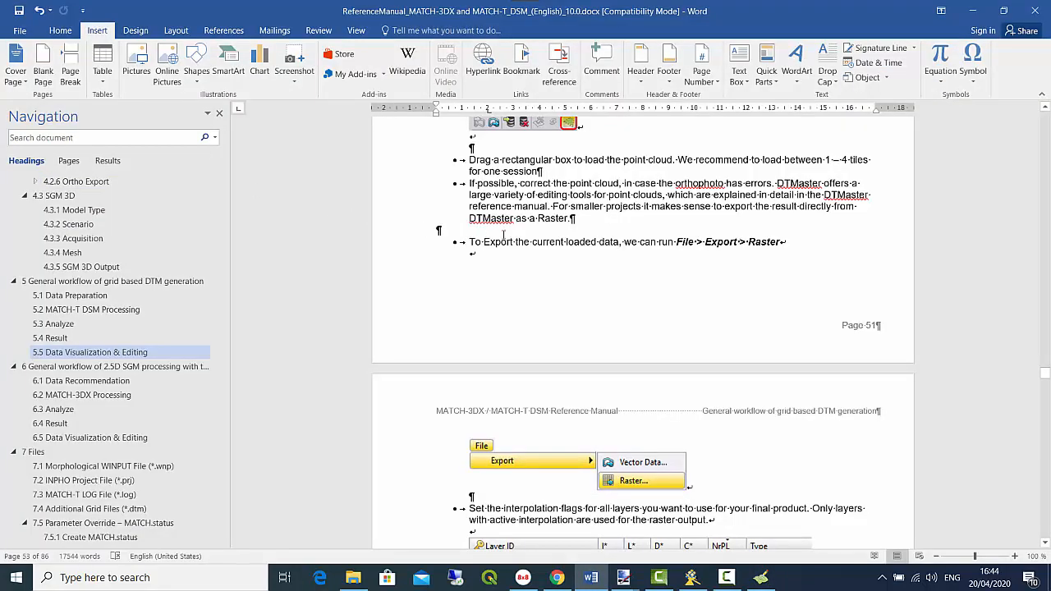
pyautogui.scroll(-1, 546, 234)
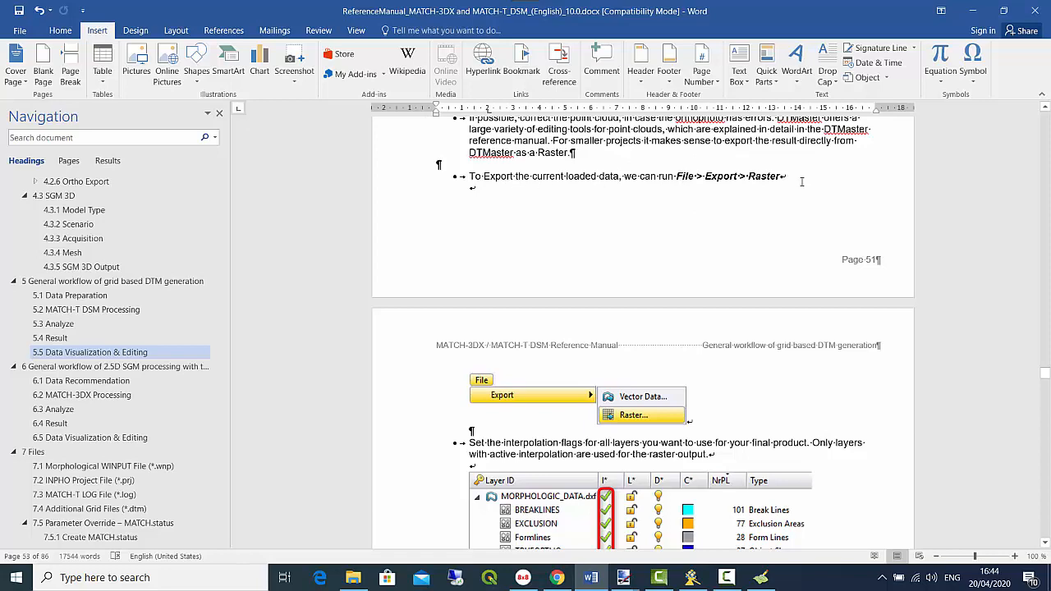
pyautogui.scroll(-5, 802, 181)
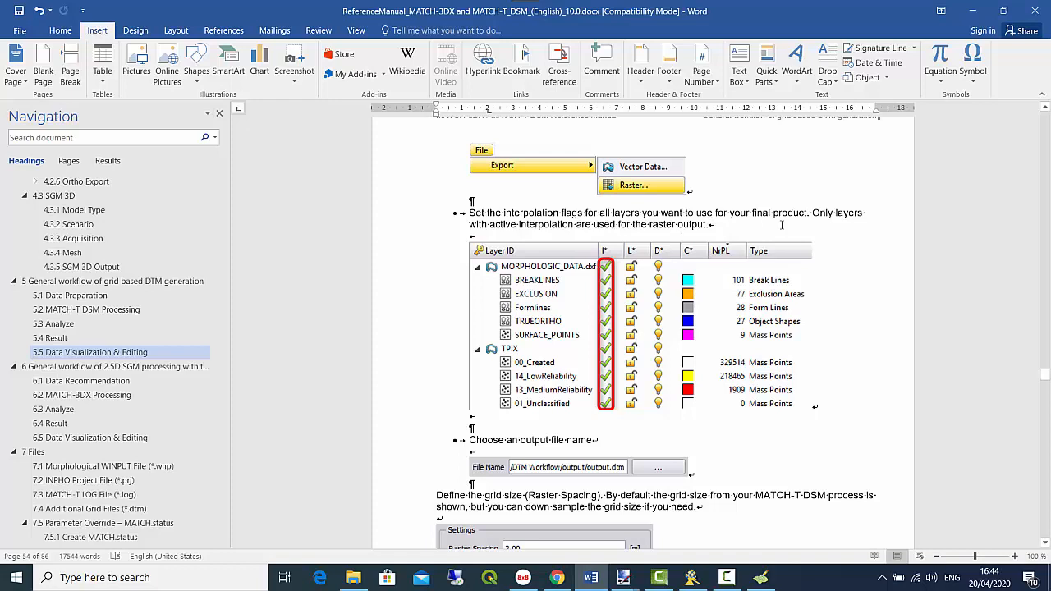
pyautogui.scroll(-5, 763, 235)
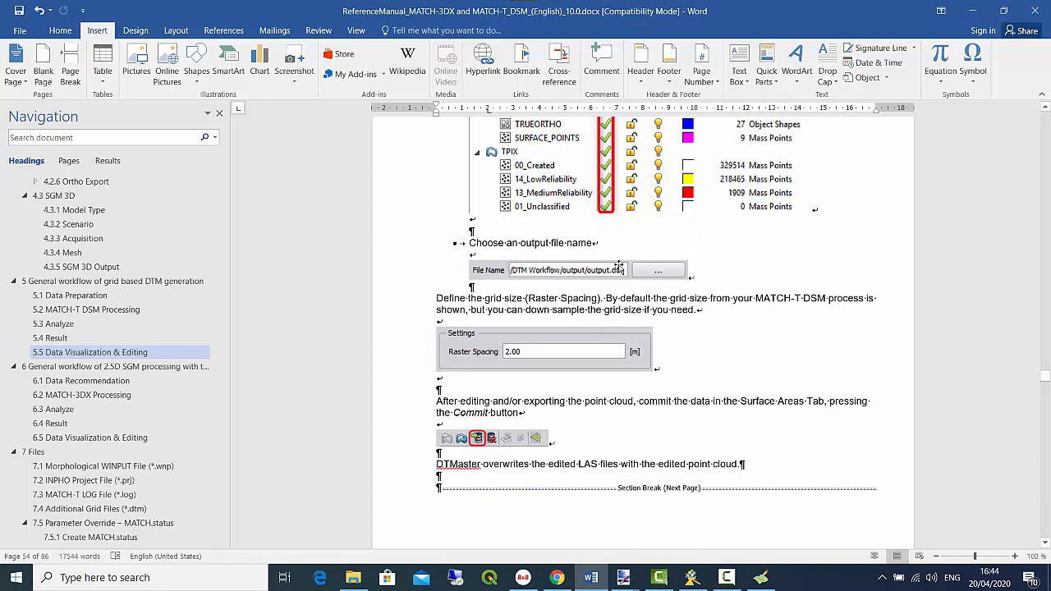
pyautogui.scroll(-3, 621, 267)
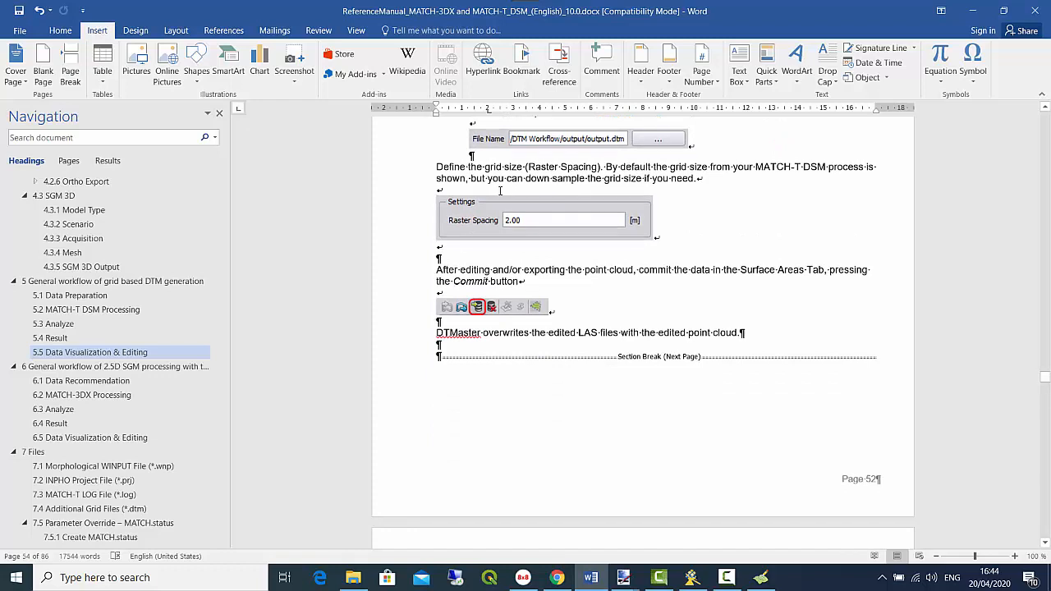